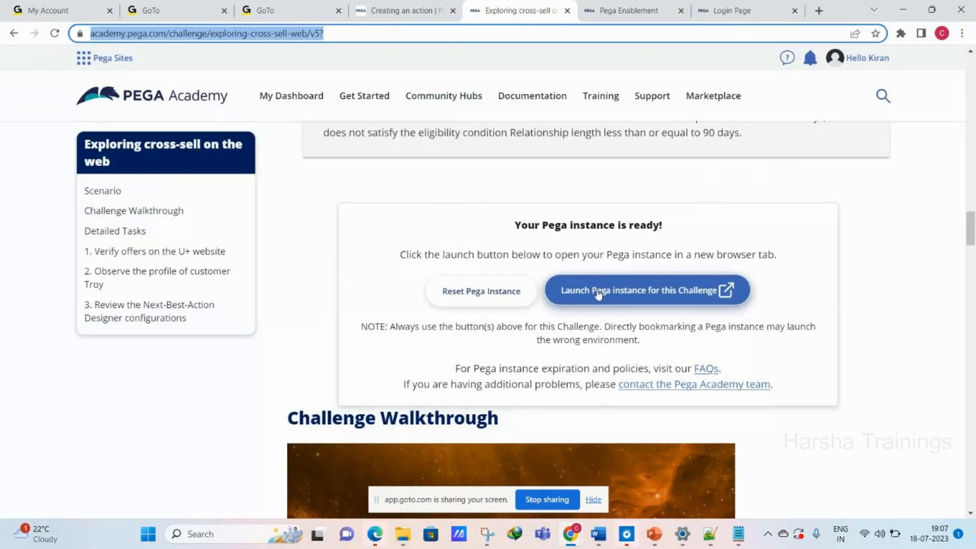
- Launch the Pega instance for this challenge and log in to the Pega CRM suite as DecisioningArchitect with the saved password
click(599, 294)
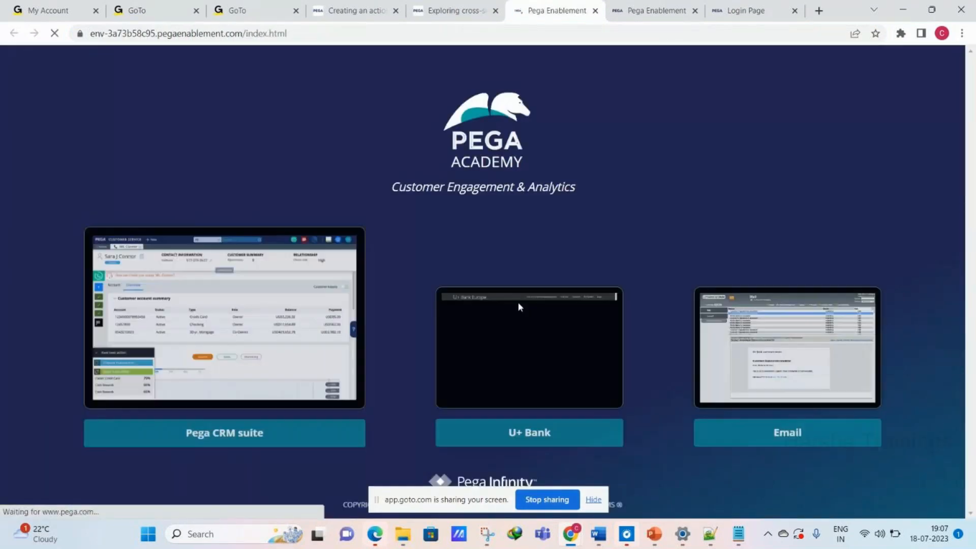
click(258, 432)
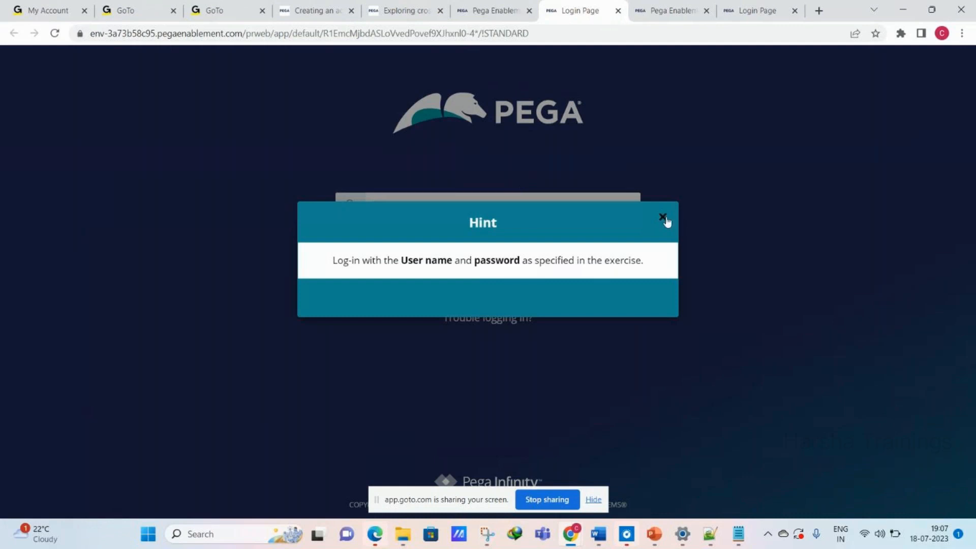
click(663, 217)
click(561, 197)
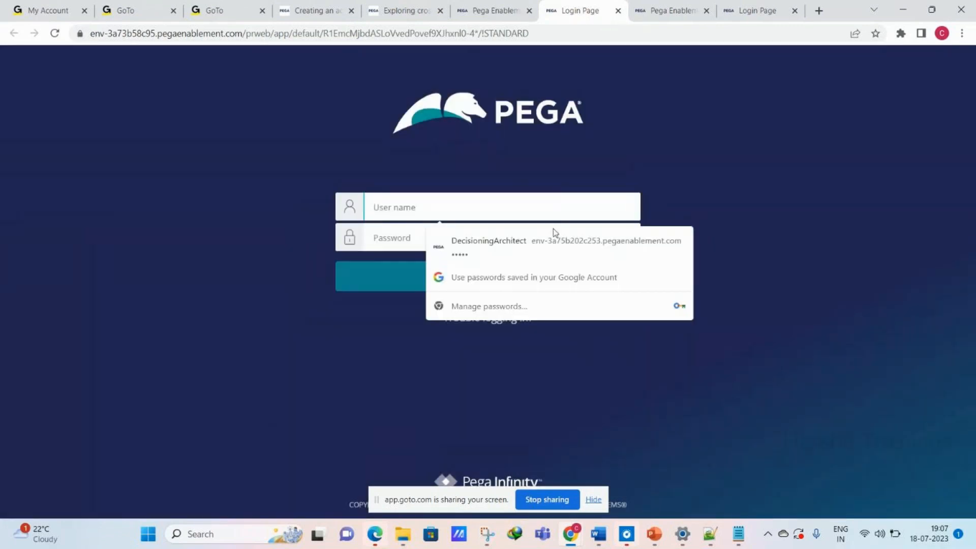
click(542, 247)
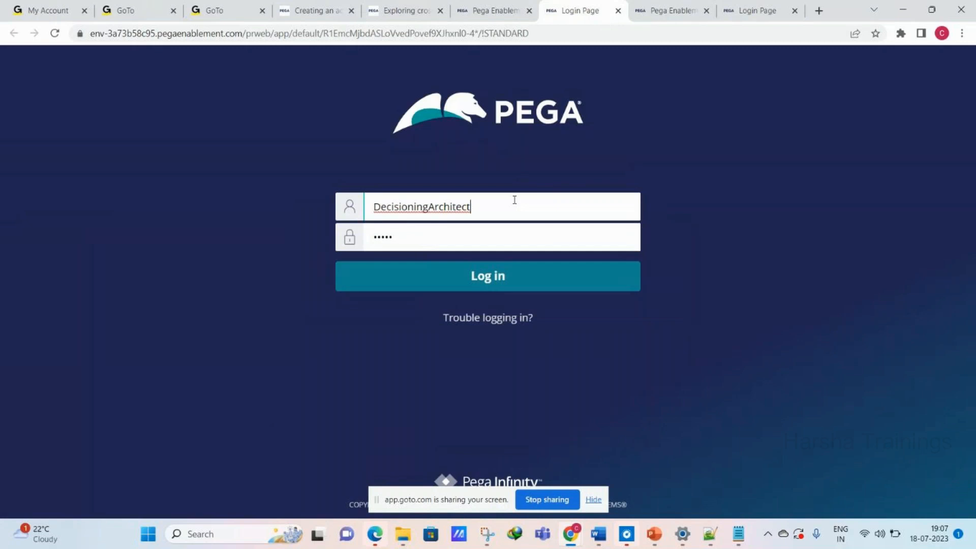
click(483, 273)
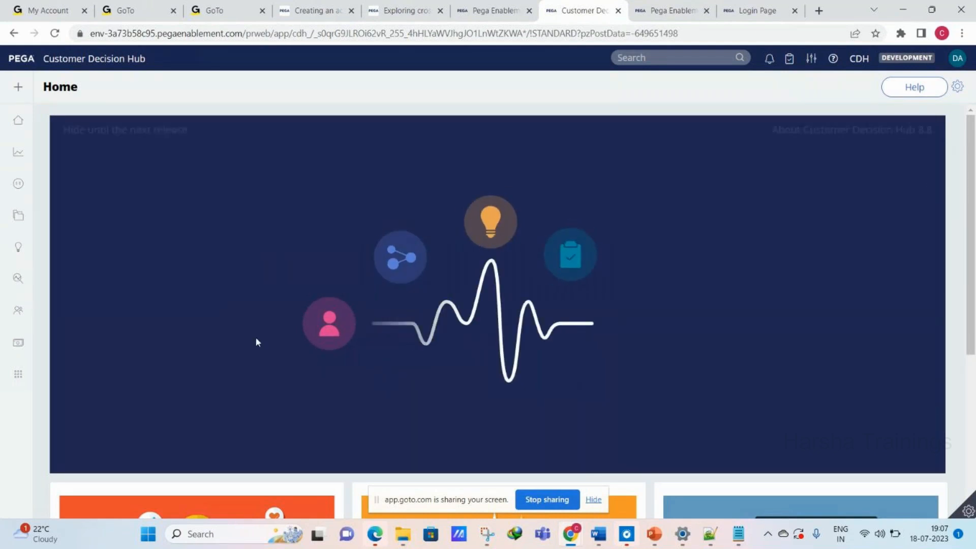
- Open Prediction Studio from the Intelligence area and switch from there to Dev Studio, hiding the screen-sharing bar
mouse_move(4, 298)
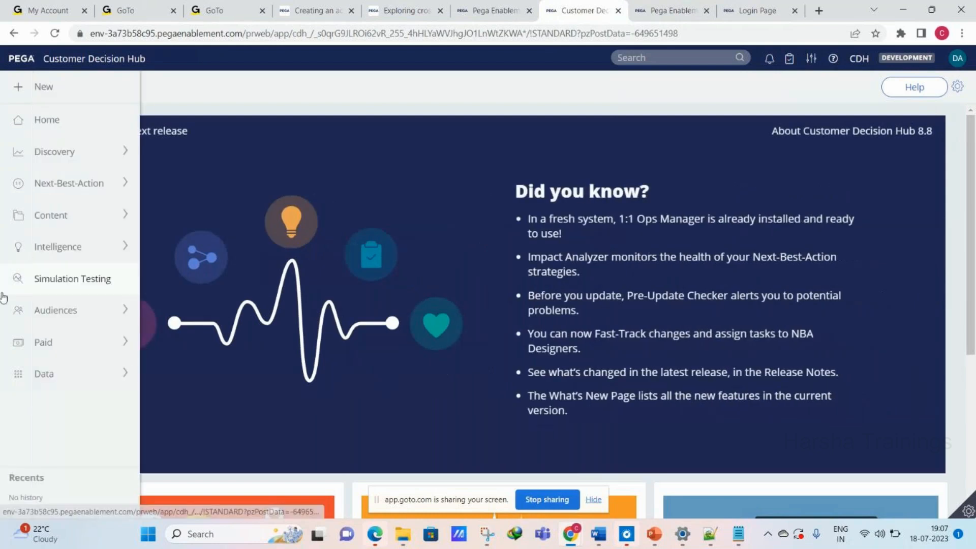
click(77, 250)
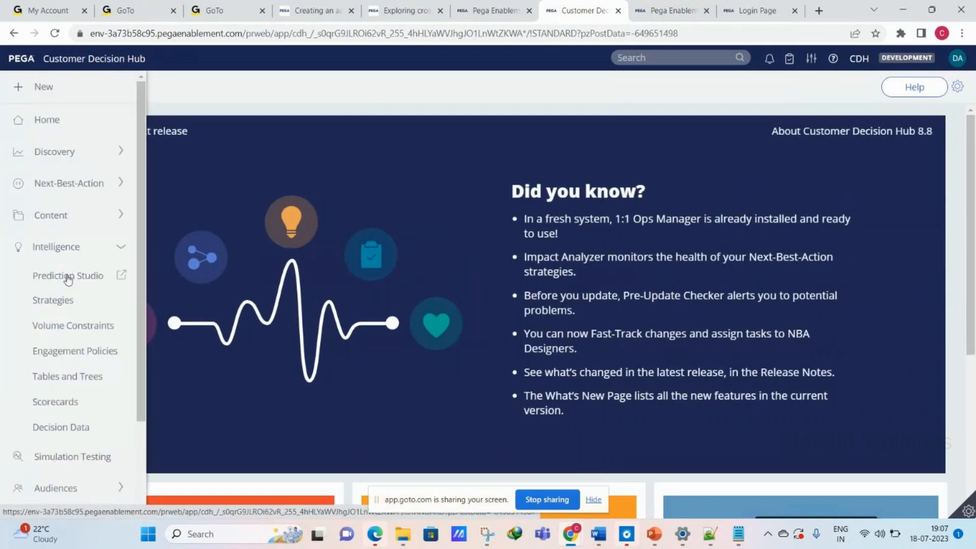
click(68, 277)
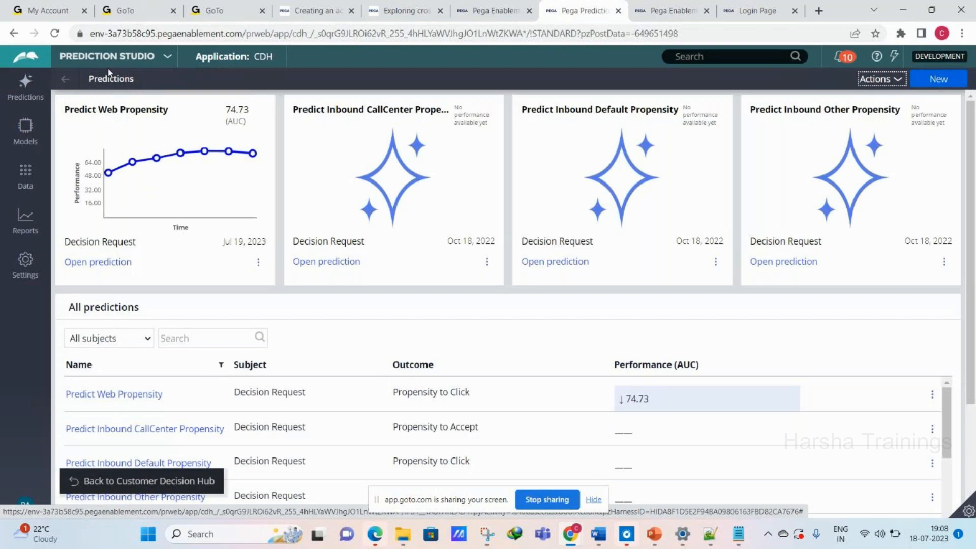
click(123, 60)
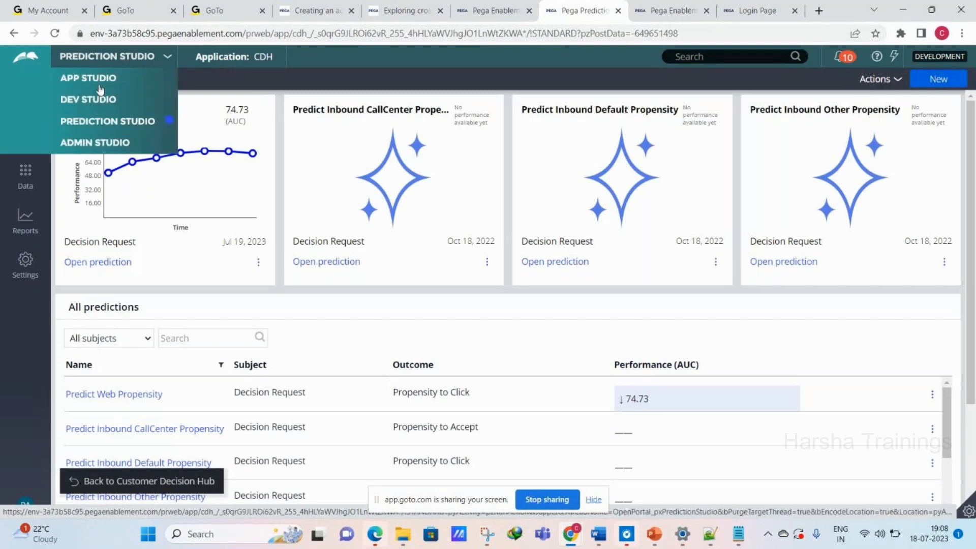
click(82, 113)
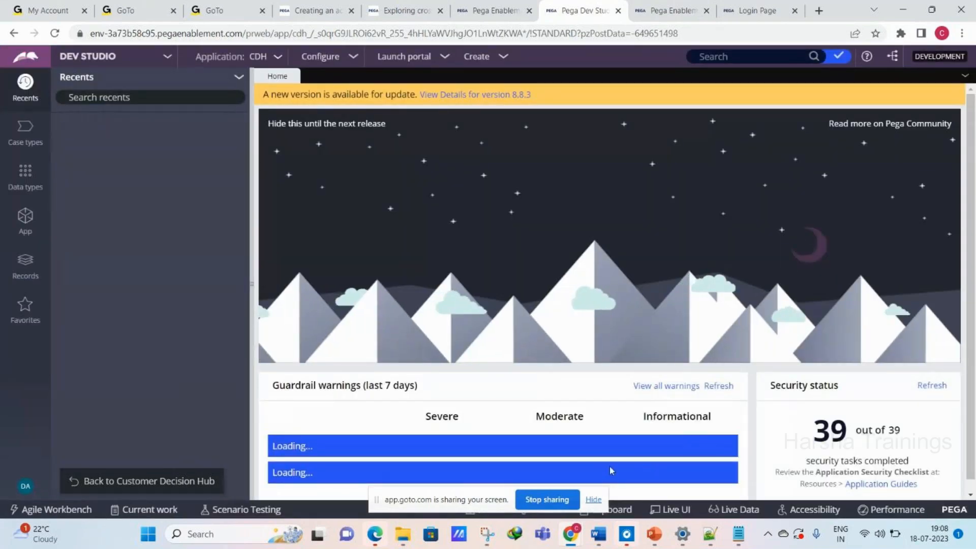
click(593, 500)
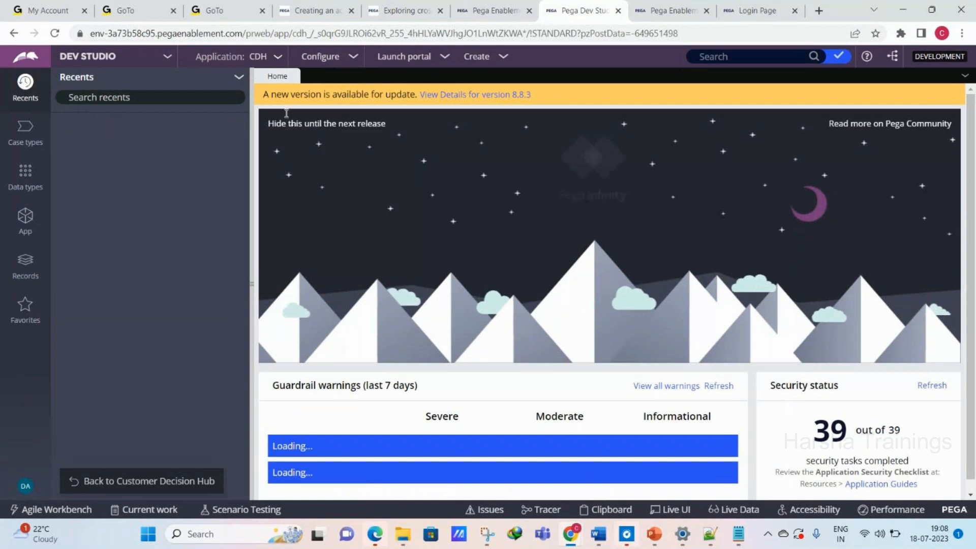
- Start a new application of type Pega Customer Decision Hub, going as far as the page that launches the CDH Setup Wizard
click(258, 61)
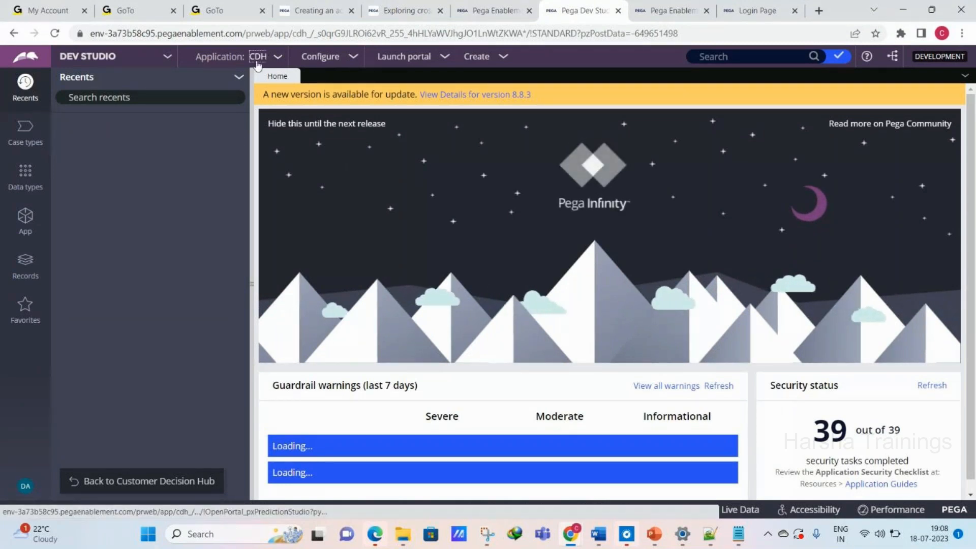
click(257, 58)
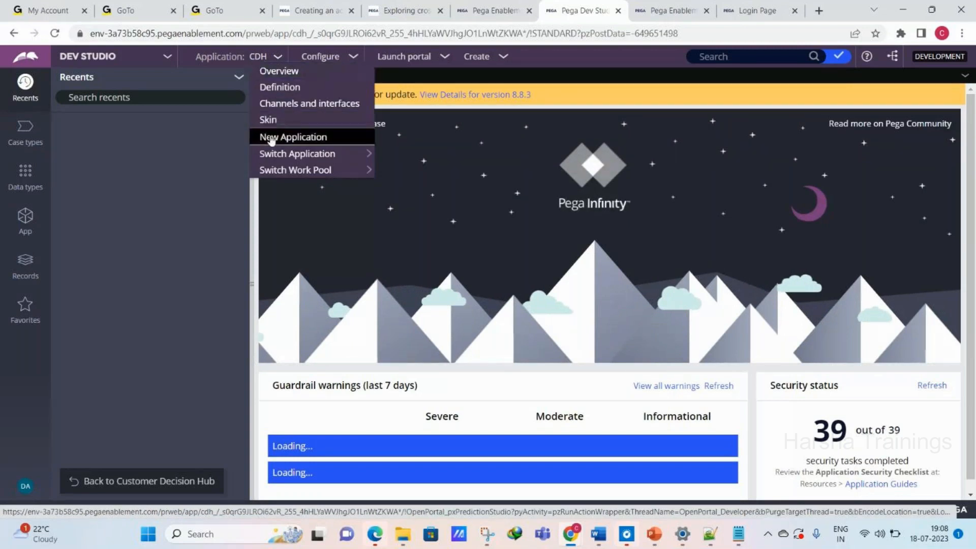
click(271, 139)
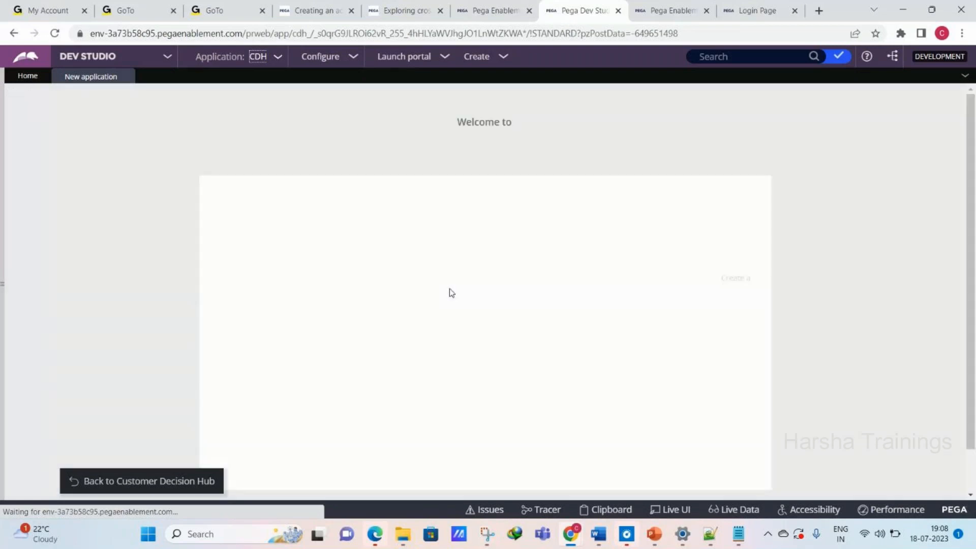
mouse_move(523, 294)
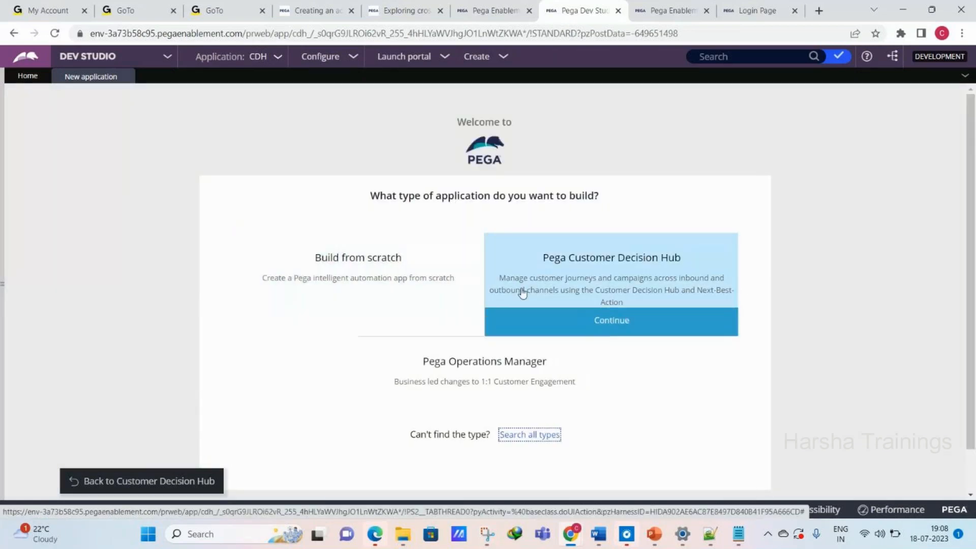
click(545, 315)
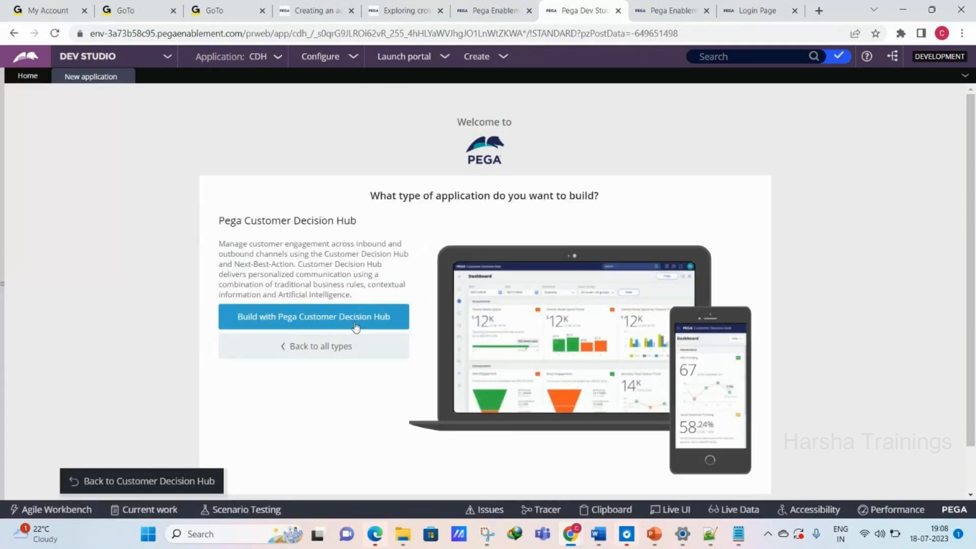
click(332, 318)
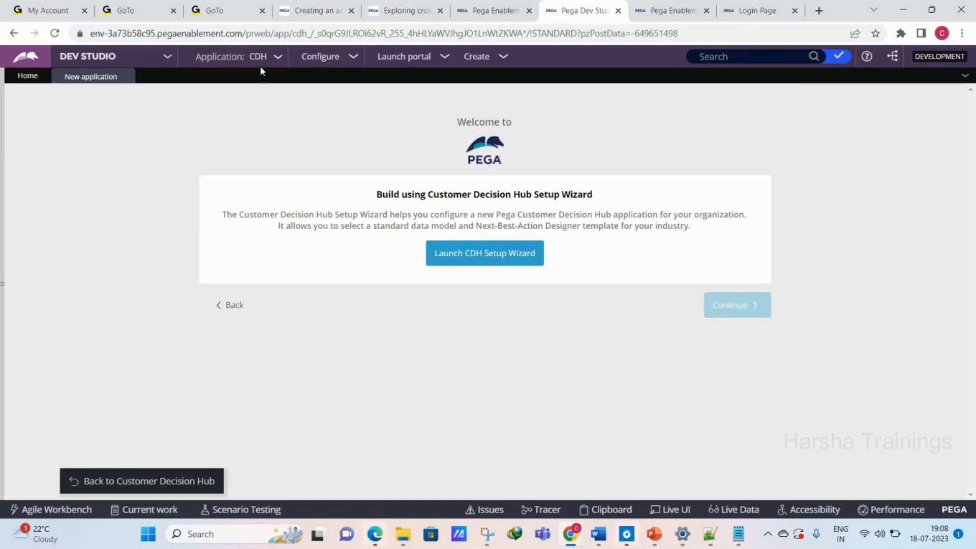
- Open the application distribution page and bring up the packaging wizard for creating a product rule
click(321, 59)
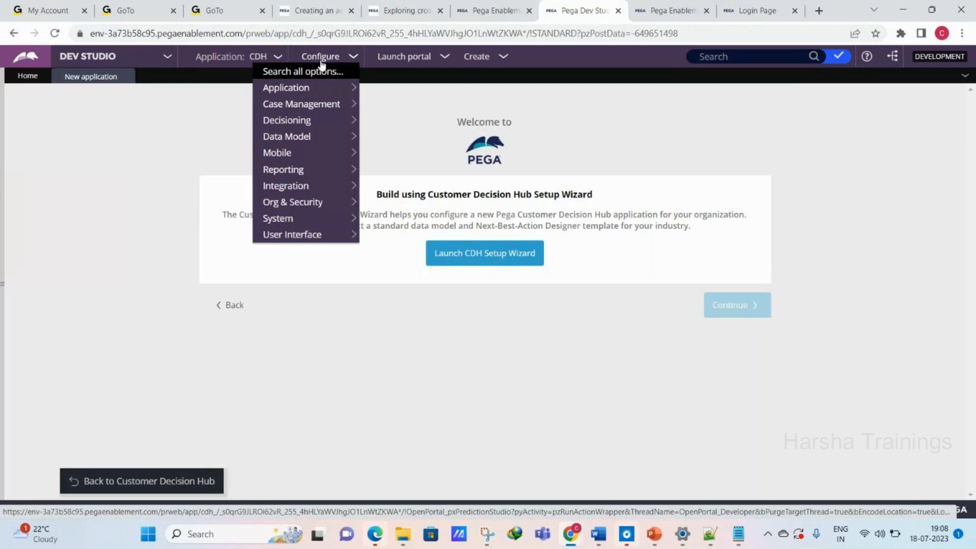
mouse_move(314, 91)
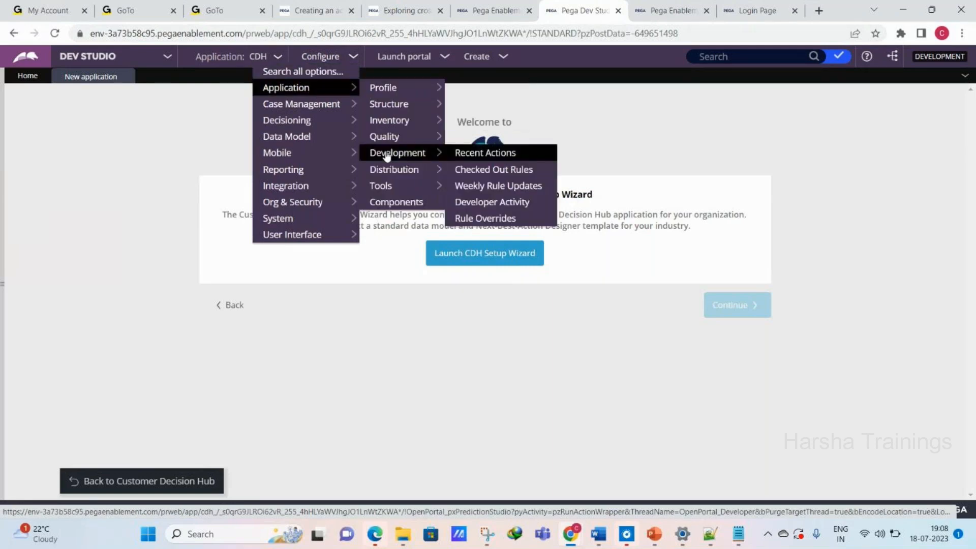
mouse_move(436, 170)
click(467, 186)
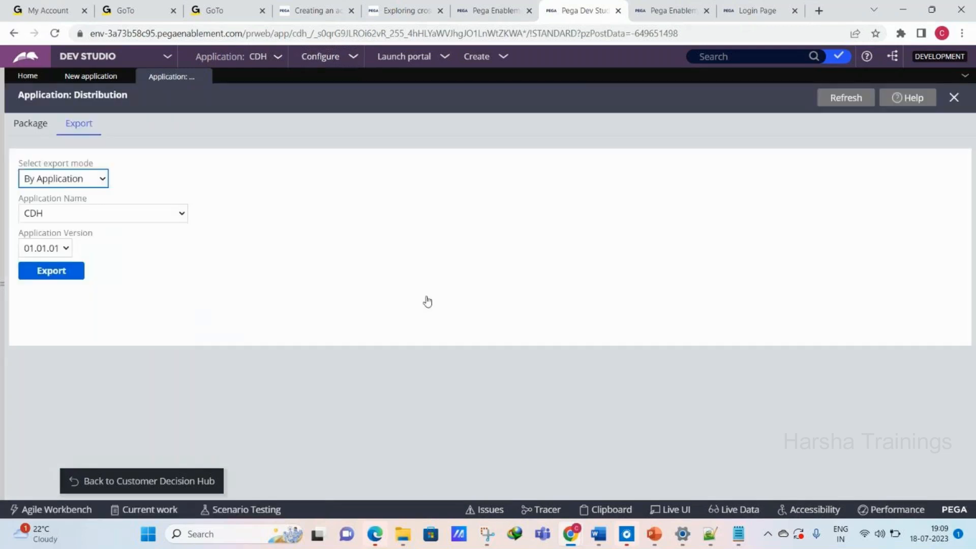
click(16, 130)
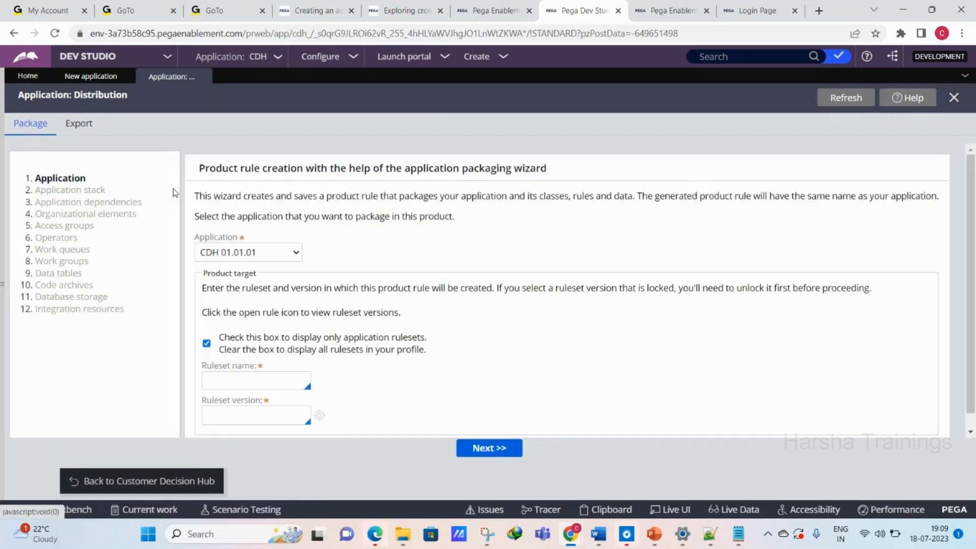
- Target the CDH 01.01.01 product rule at ruleset CDH, version 01-01-01, and continue to the application stack
click(252, 252)
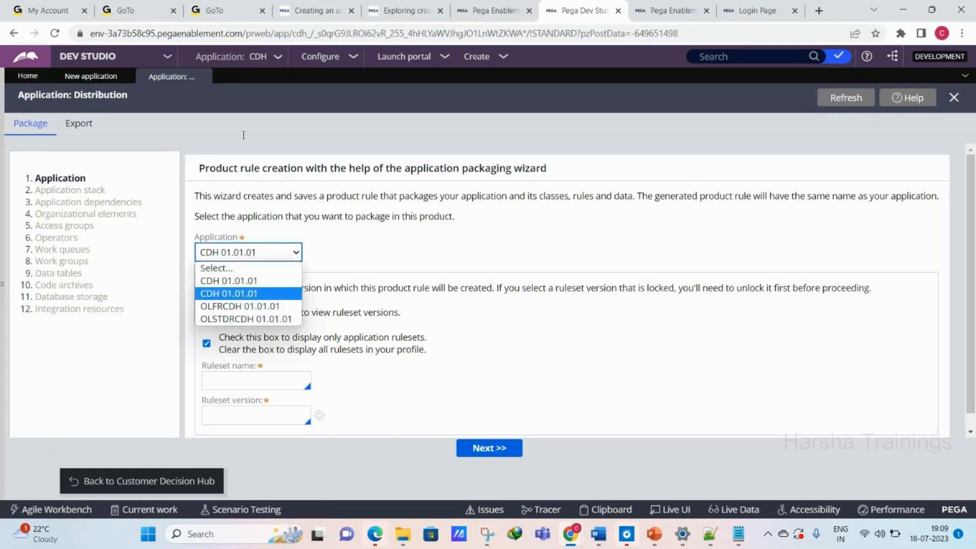
click(265, 58)
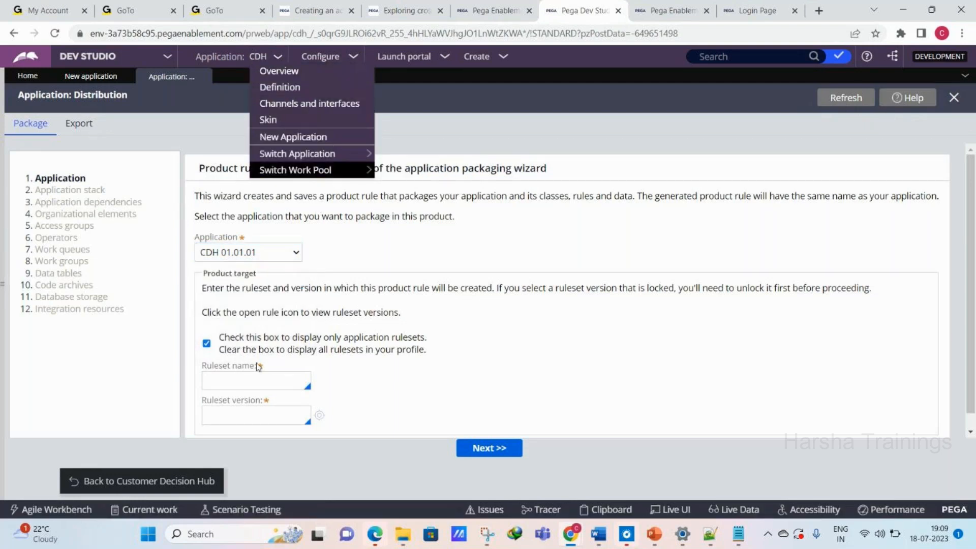
click(267, 375)
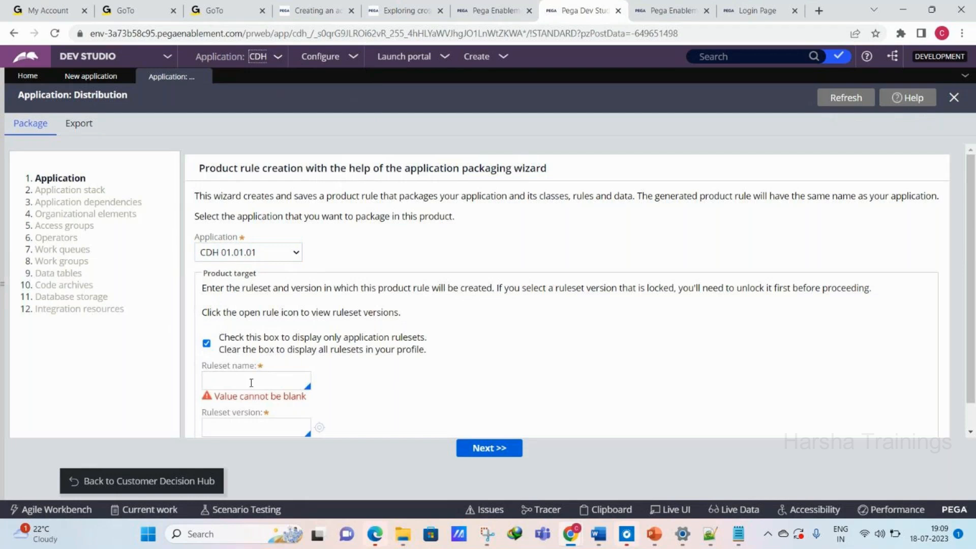
click(235, 385)
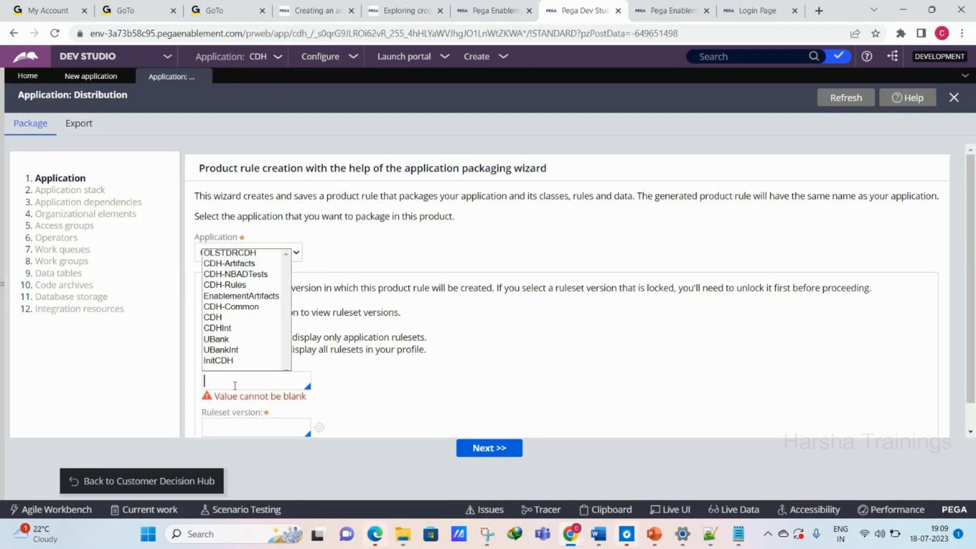
click(220, 318)
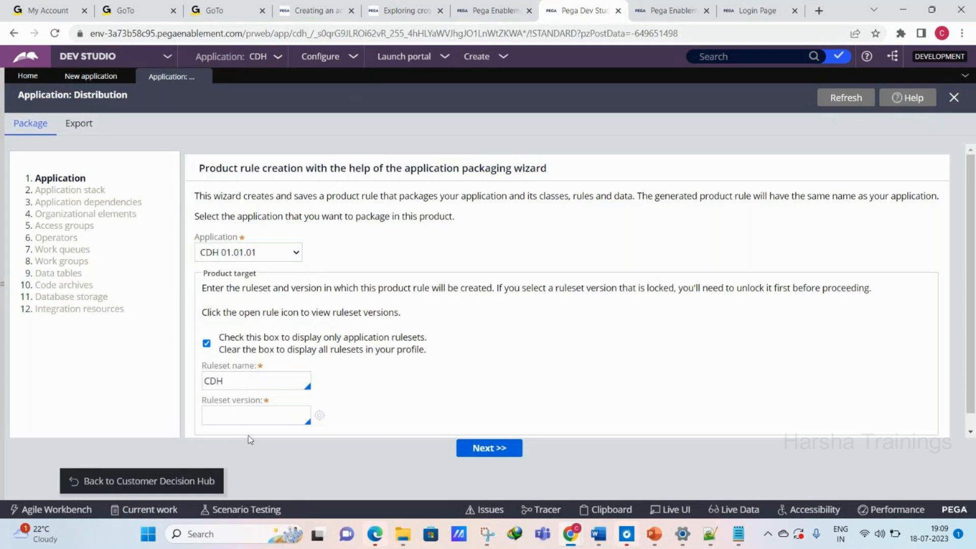
click(237, 420)
click(220, 430)
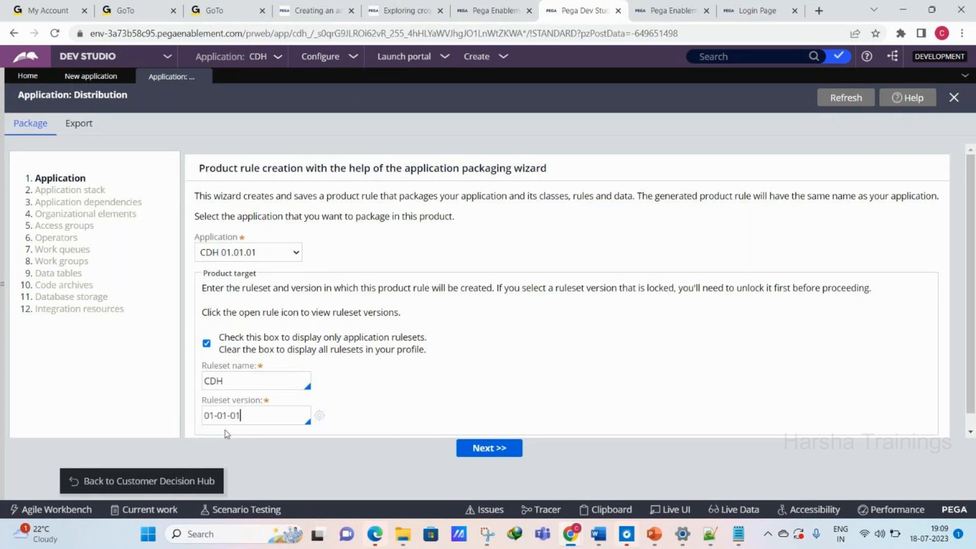
click(476, 453)
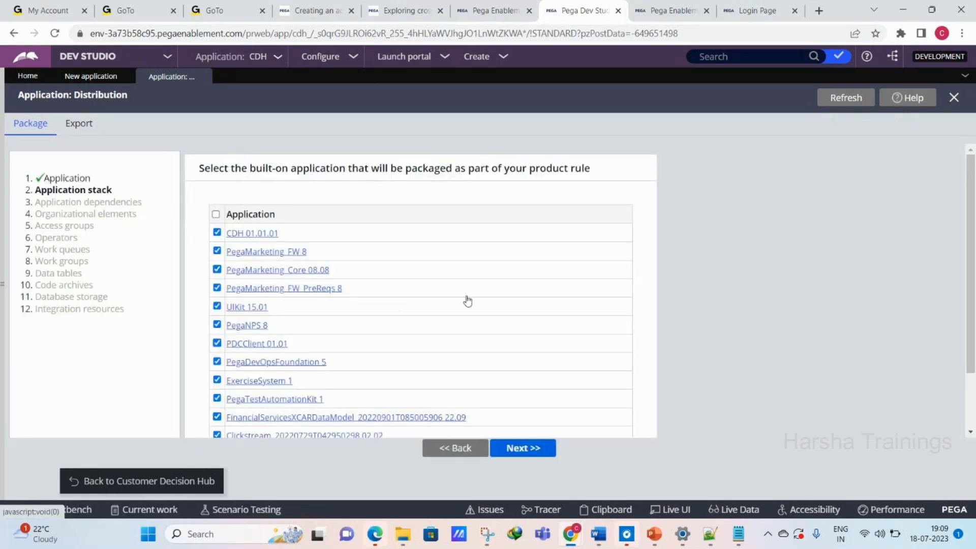
- Keep all built-on applications and dependencies in the package and continue to the organizational elements
mouse_move(973, 206)
mouse_down()
mouse_move(975, 257)
mouse_move(975, 213)
mouse_up()
click(542, 448)
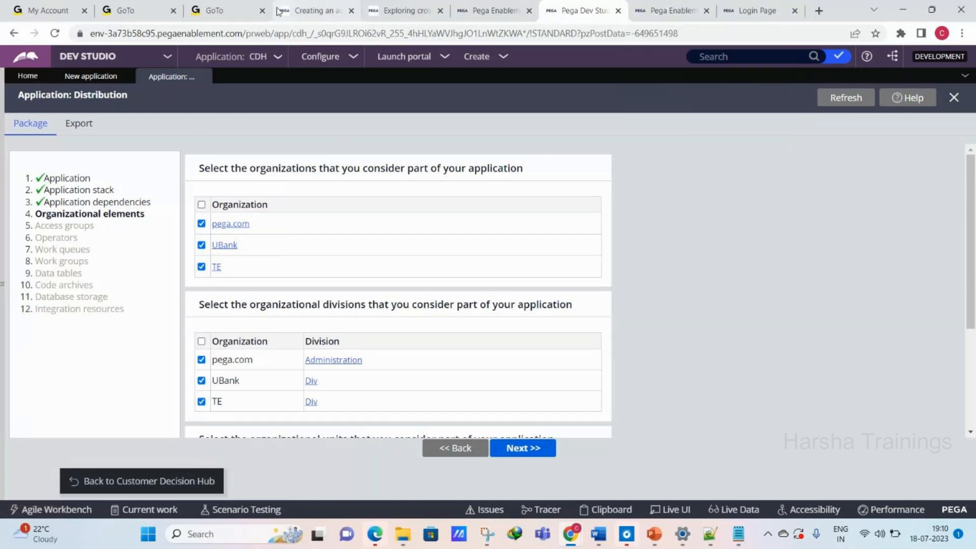
click(320, 56)
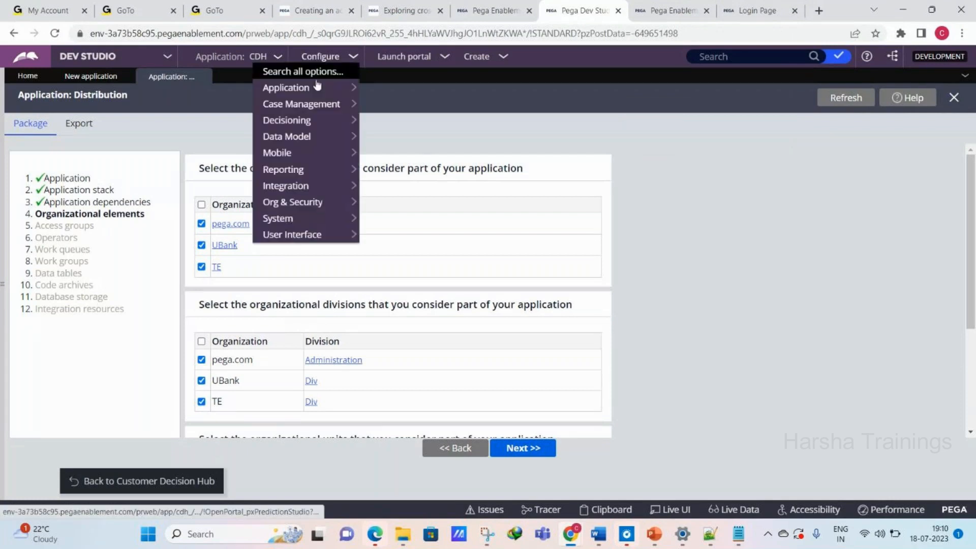
mouse_move(315, 121)
mouse_move(447, 124)
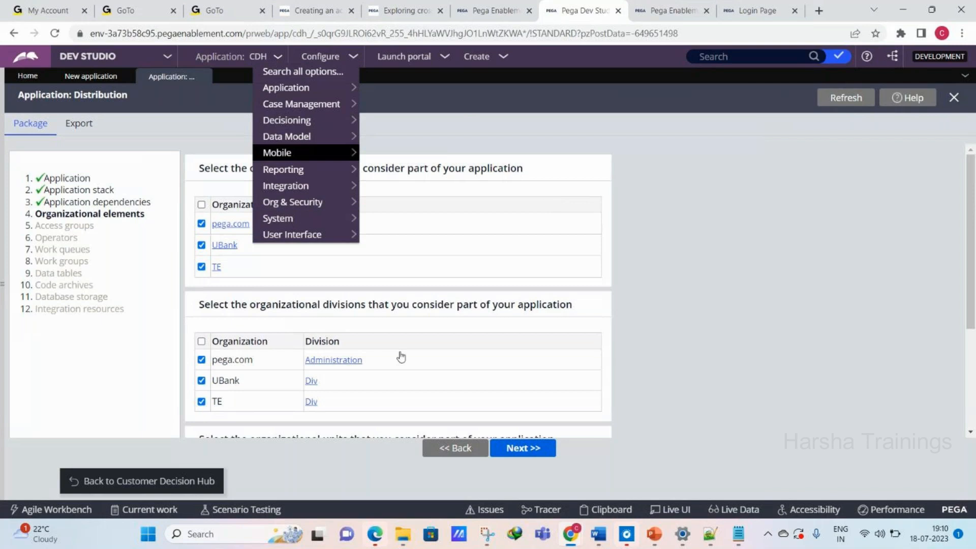
key(Escape)
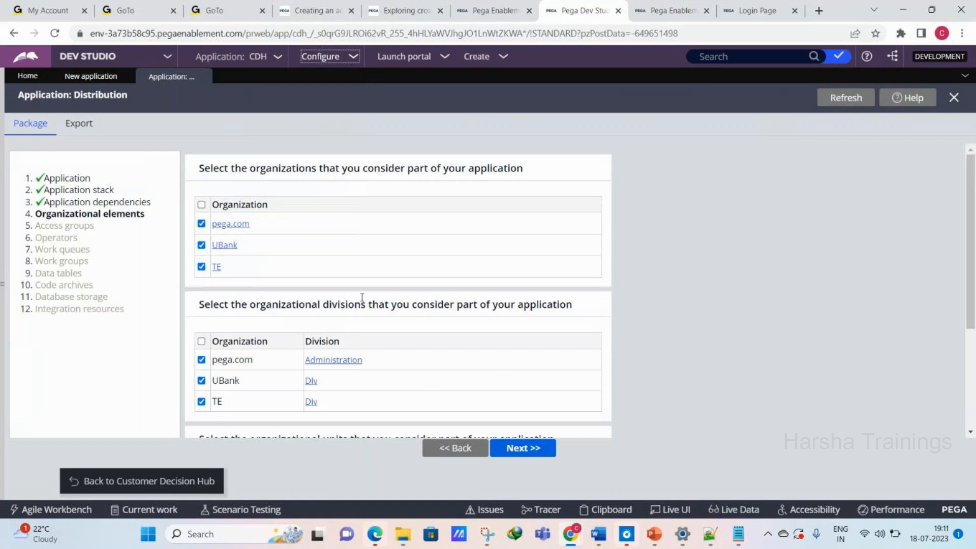
- Accept the preselected organizational elements, review the second page of access groups, and continue to the operators selection
click(538, 449)
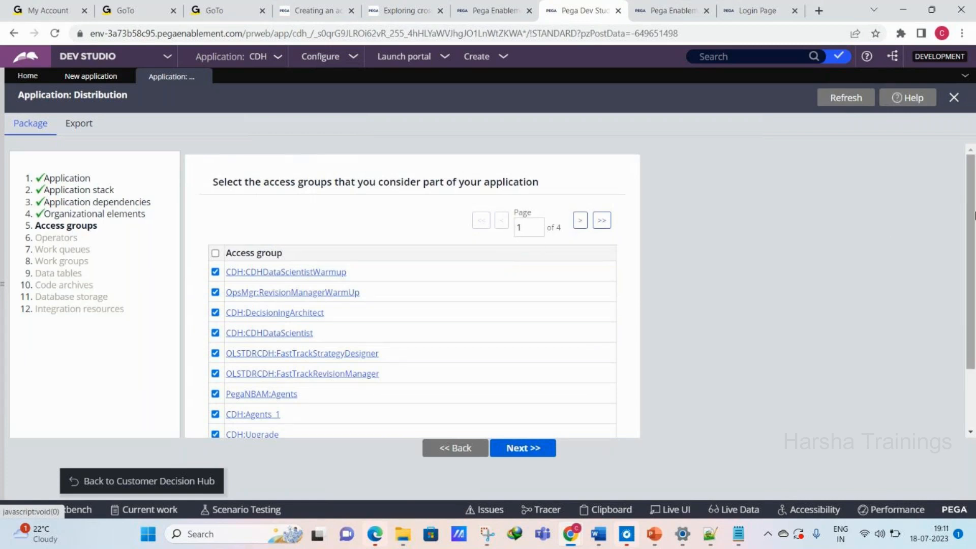
click(580, 221)
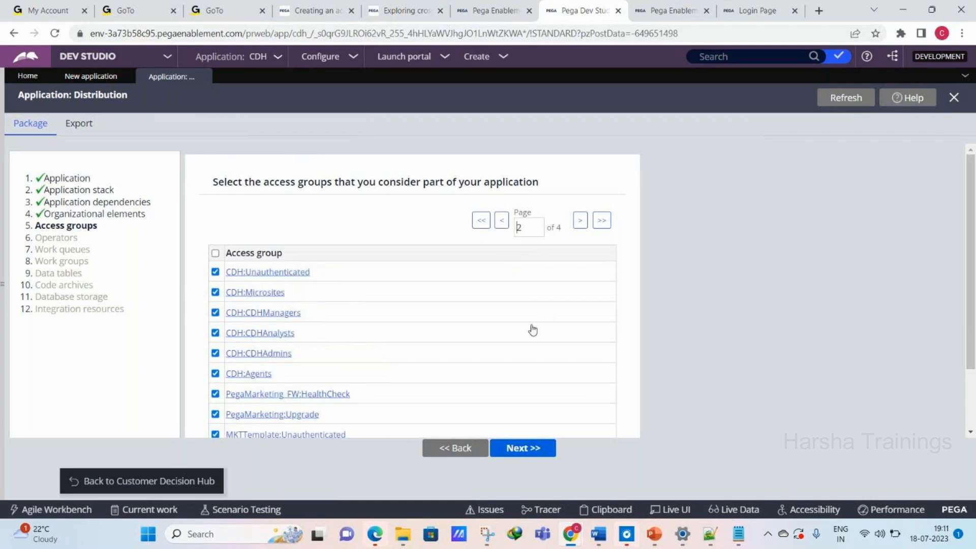
click(529, 449)
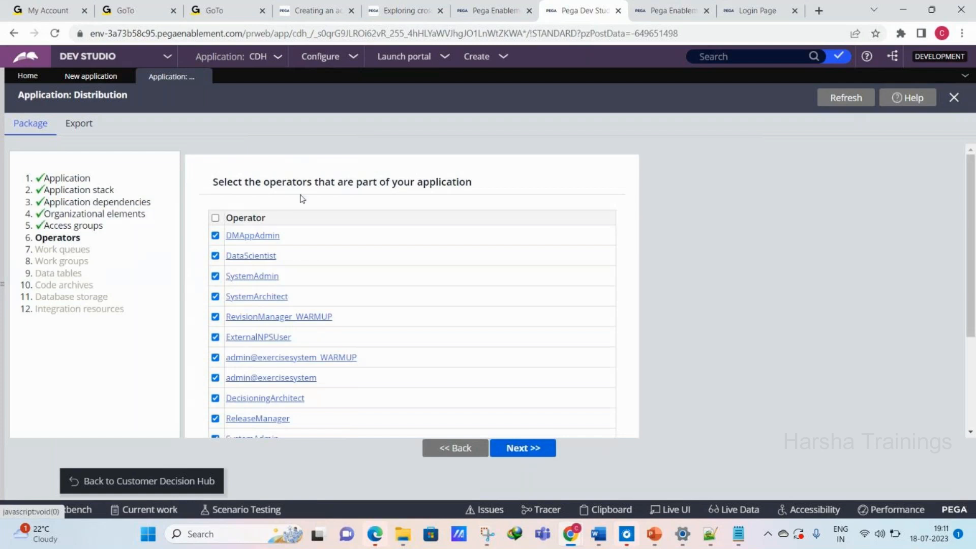
- Keep all preselected operators, deselect the first page of work queues, and continue to the work groups
drag(968, 285, 975, 384)
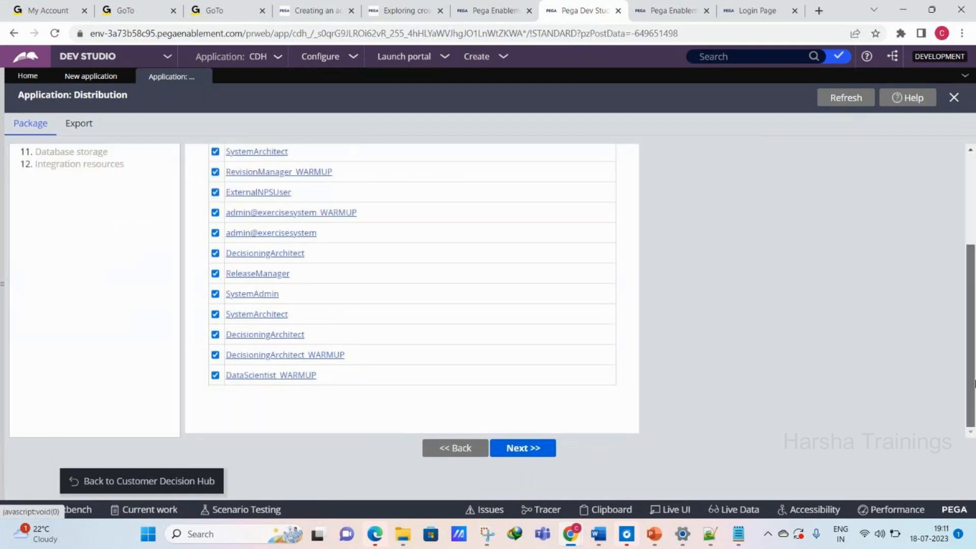
scroll(975, 384, up, 3)
click(521, 447)
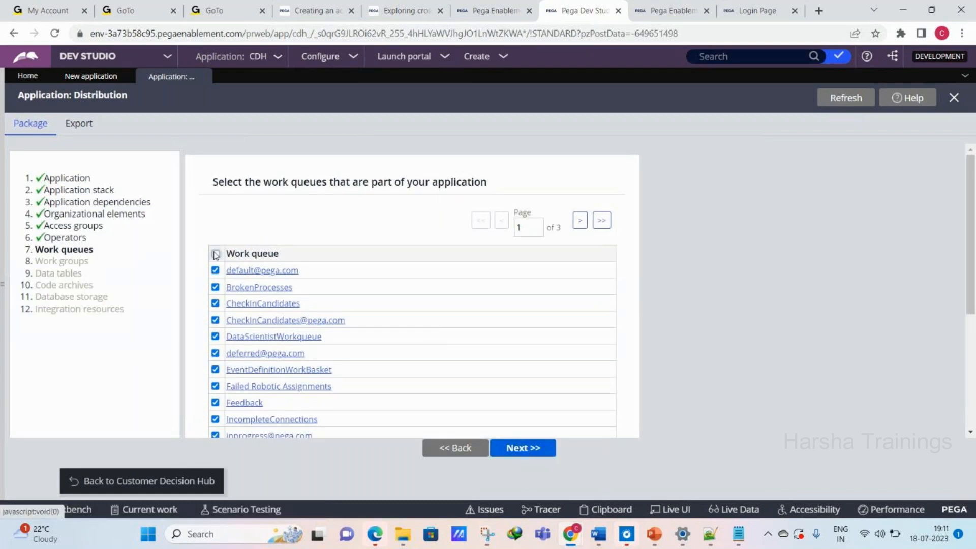
click(216, 254)
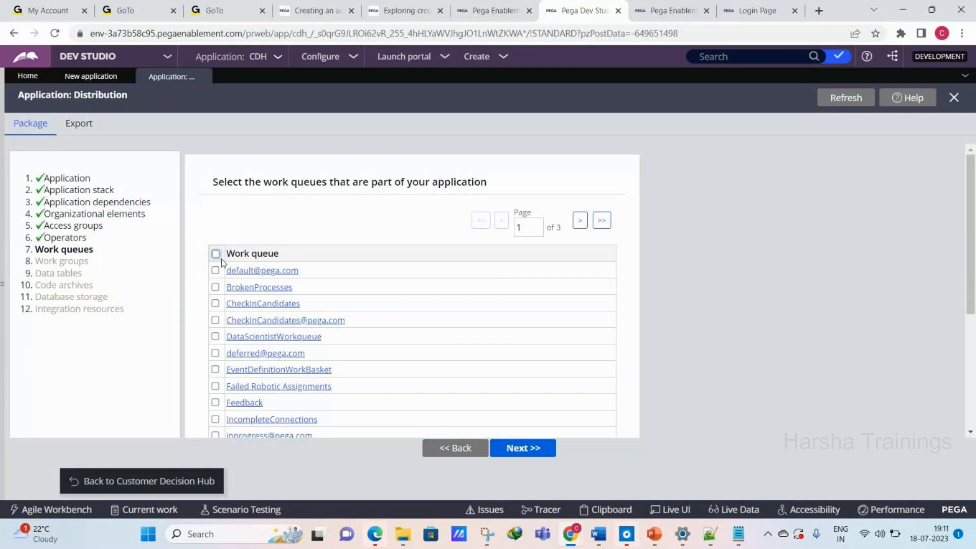
click(537, 458)
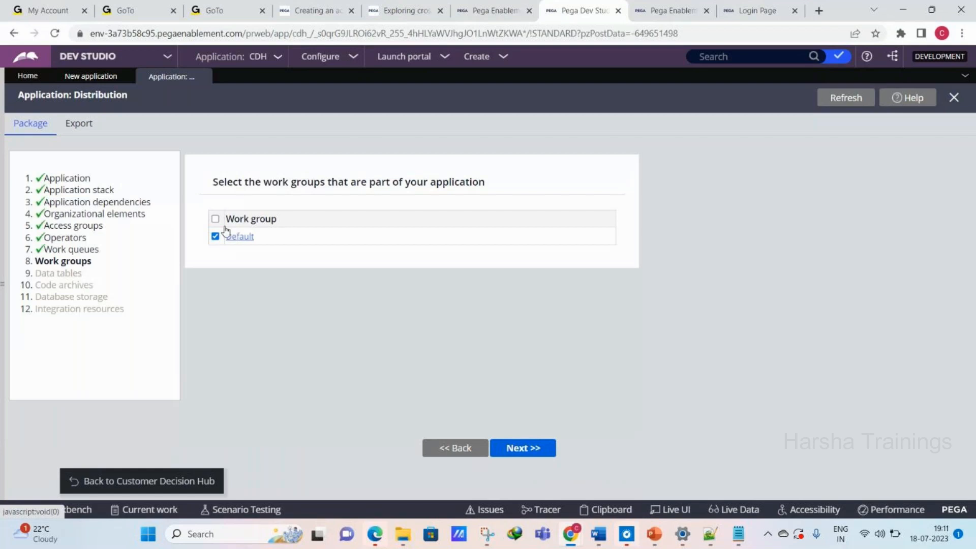
- Select the Default work group, keep all listed data tables in the package, and continue to the code archives
click(216, 220)
click(217, 221)
click(216, 236)
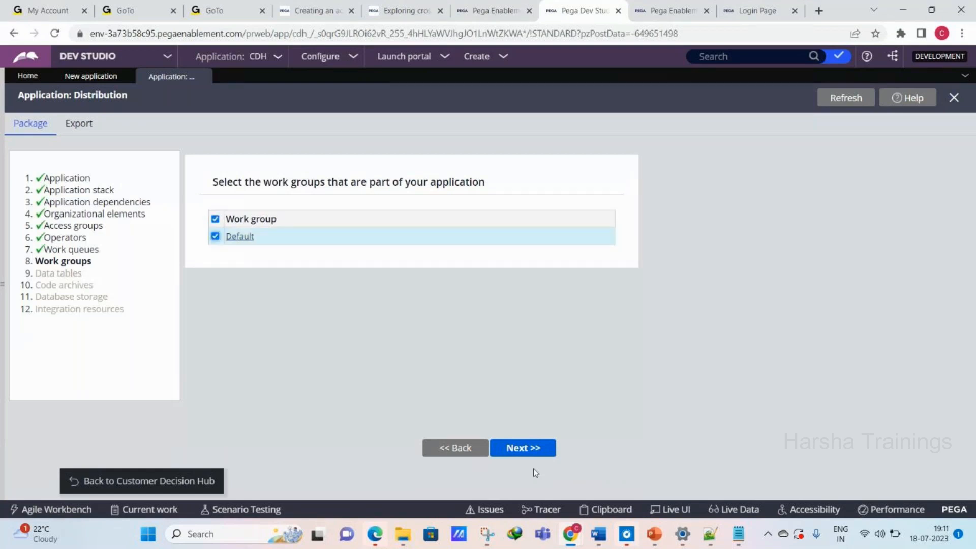
click(542, 448)
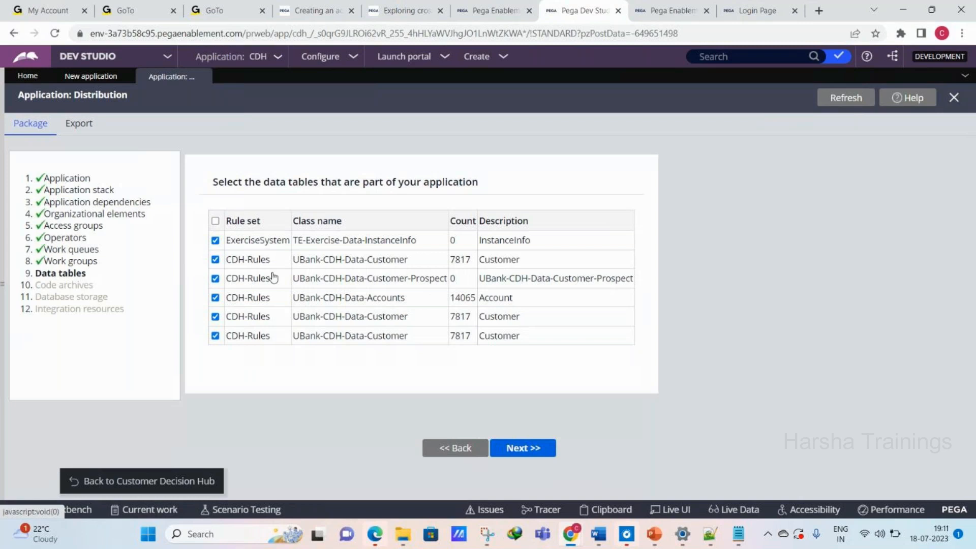
click(512, 450)
mouse_move(570, 534)
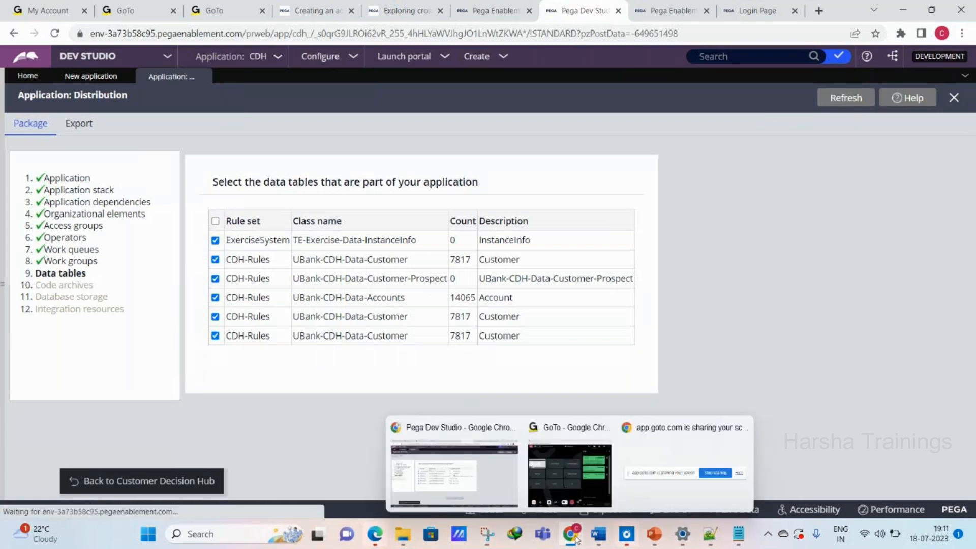
click(590, 504)
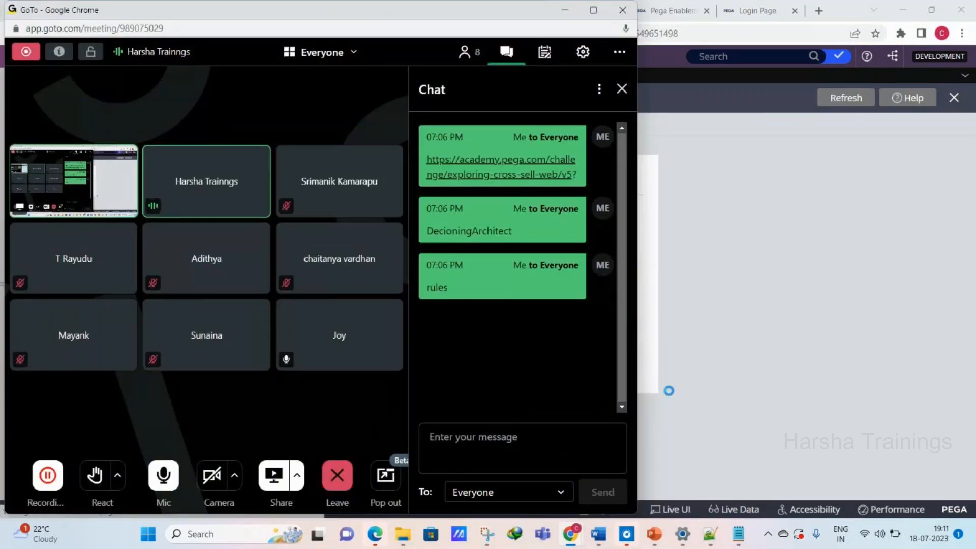
click(750, 349)
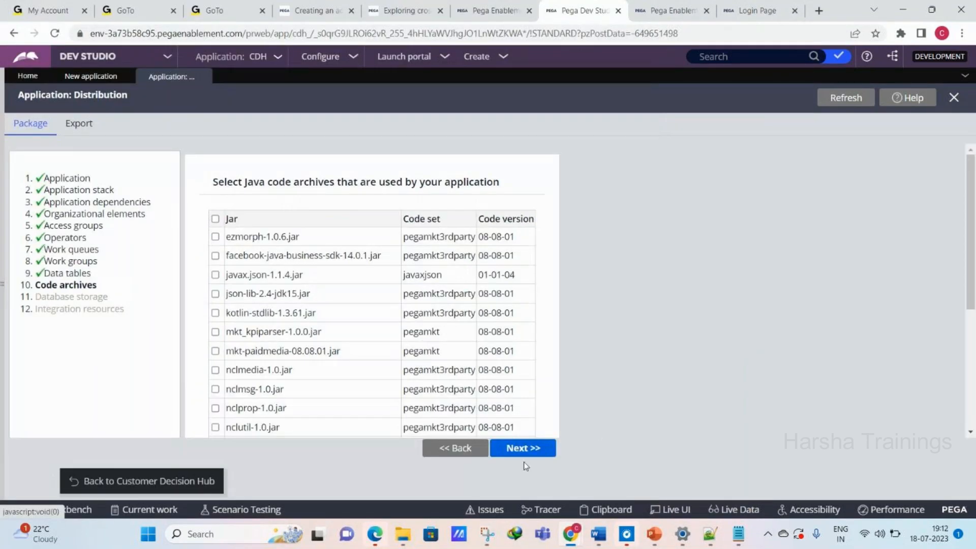
- Leave the Java code archives unselected, review the preselected database tables, and continue to the integration resources
click(524, 448)
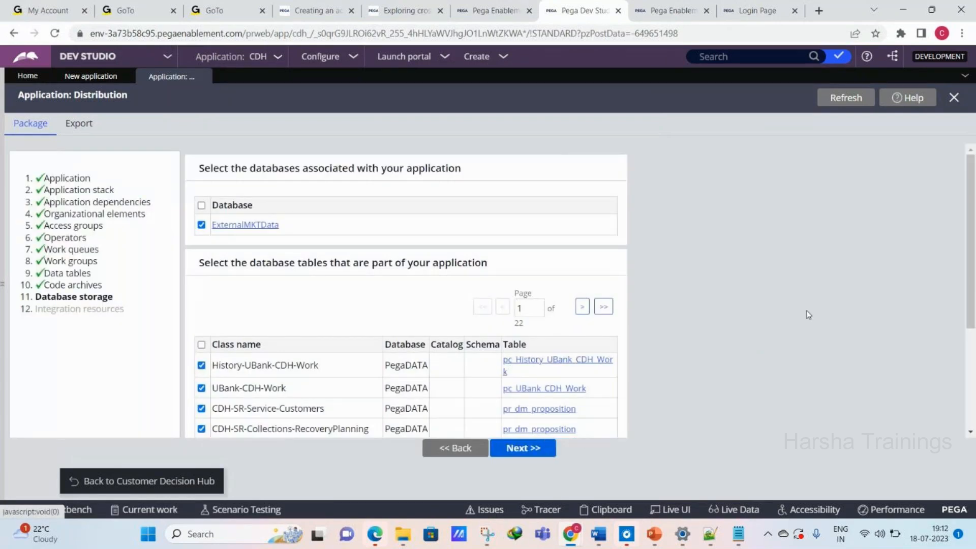
scroll(974, 308, down, 3)
scroll(974, 311, up, 2)
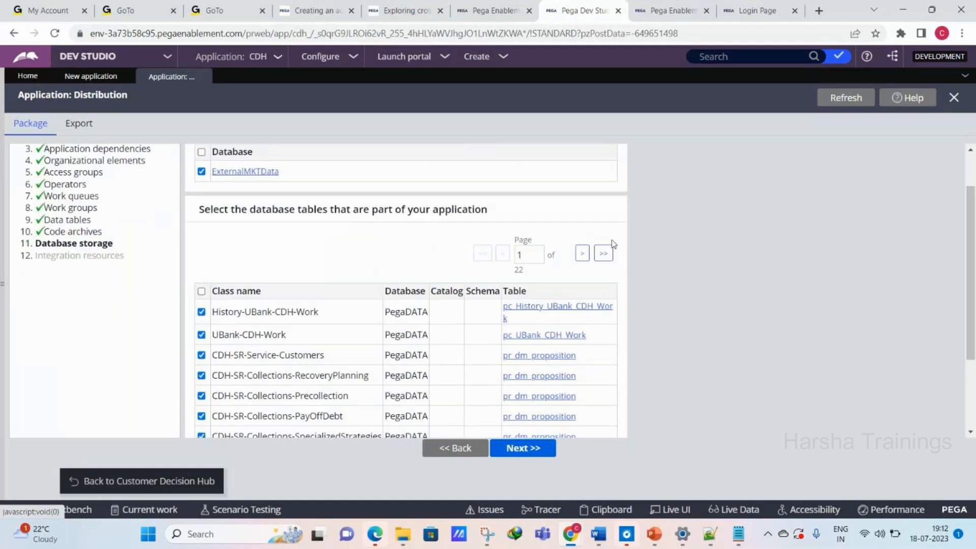
click(579, 254)
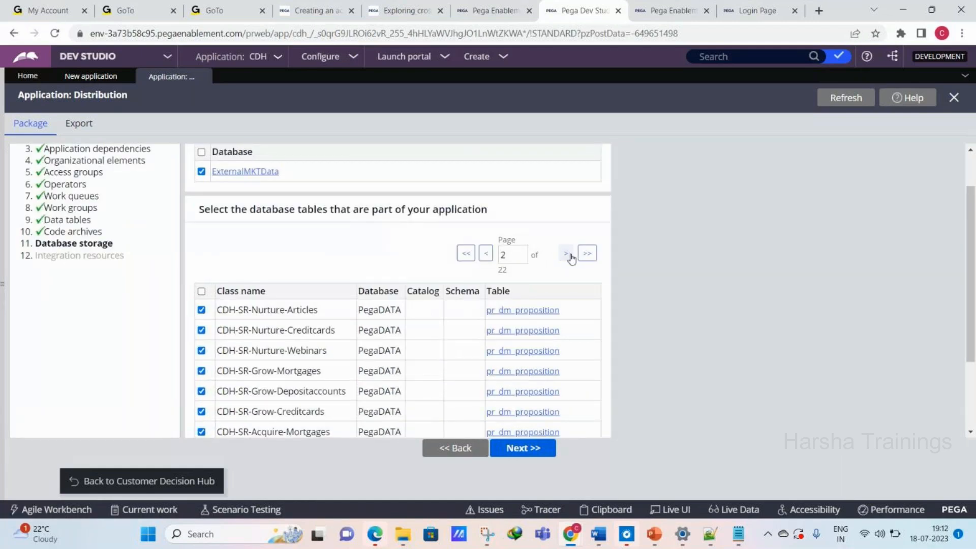
click(570, 255)
click(571, 254)
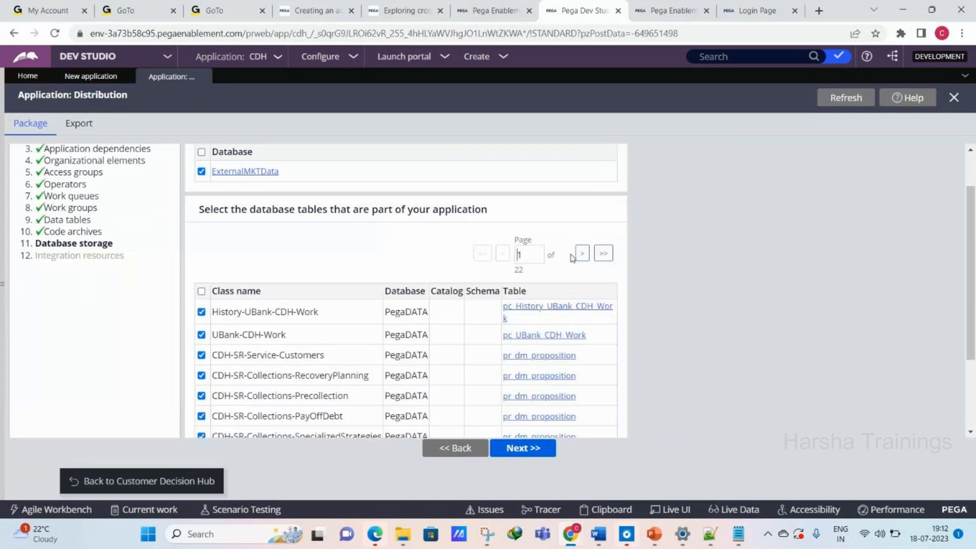
click(504, 451)
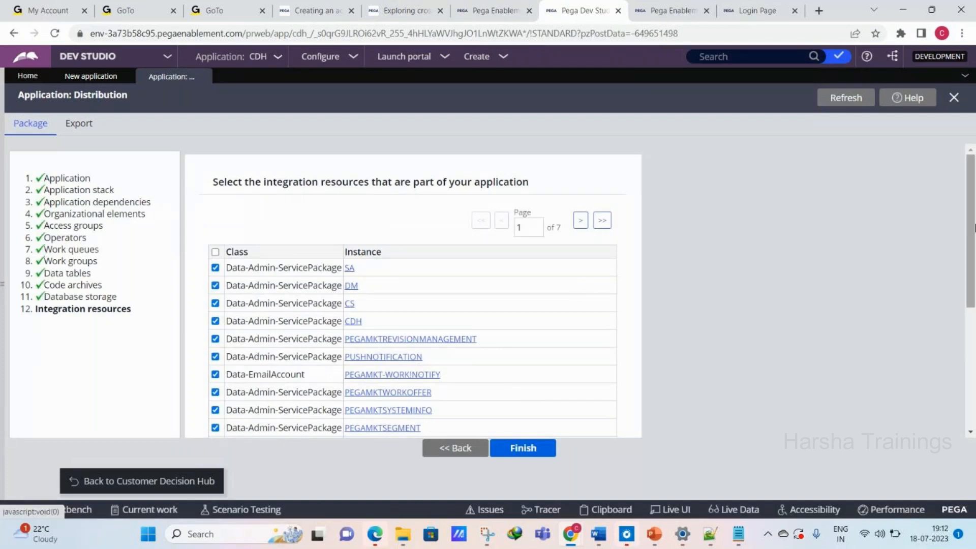
- Review the integration resources up to page 5, keep the default selection, and finish the packaging wizard
drag(972, 229, 975, 198)
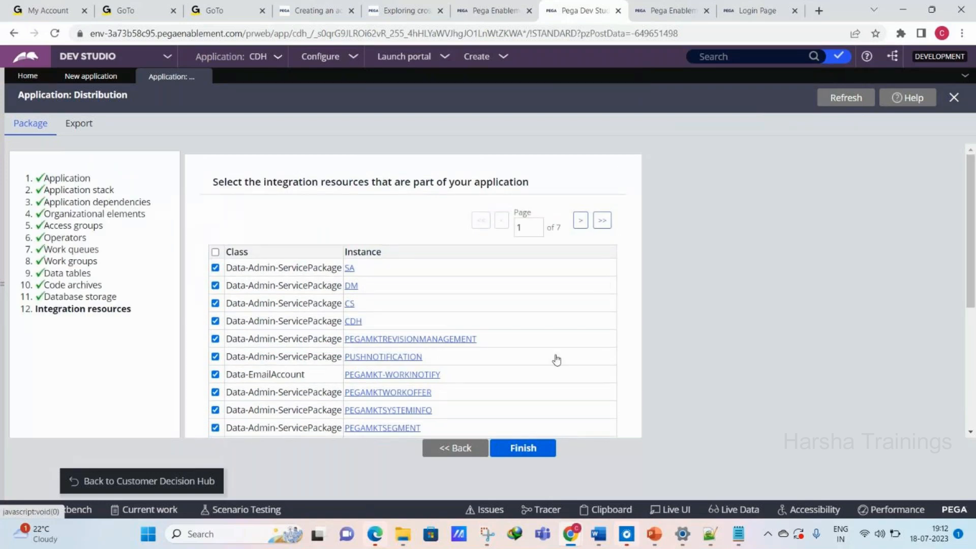
click(580, 223)
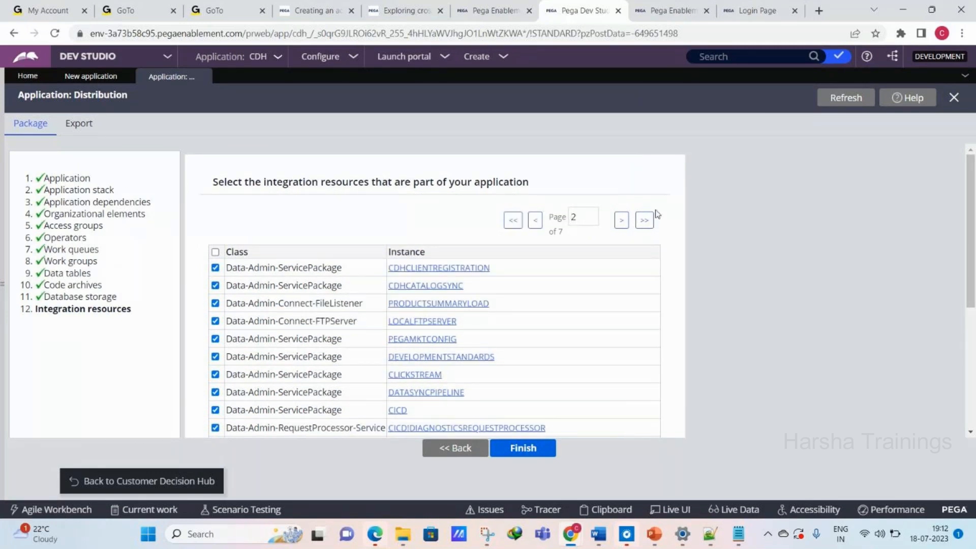
click(620, 222)
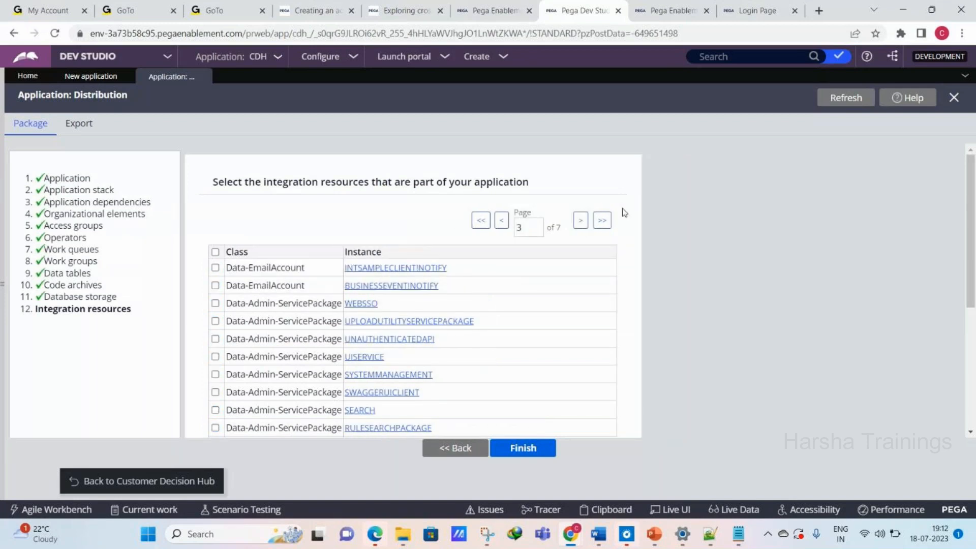
click(585, 222)
click(585, 222)
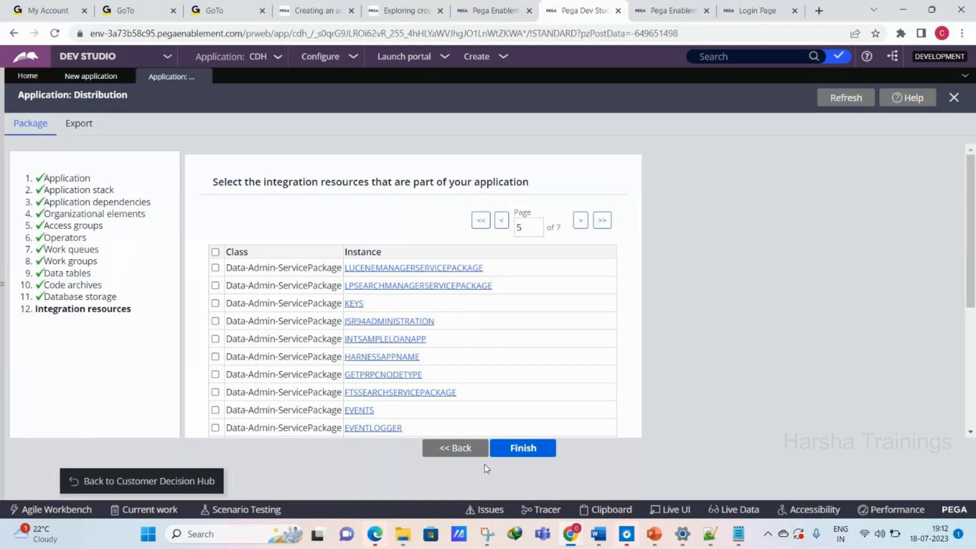
click(514, 448)
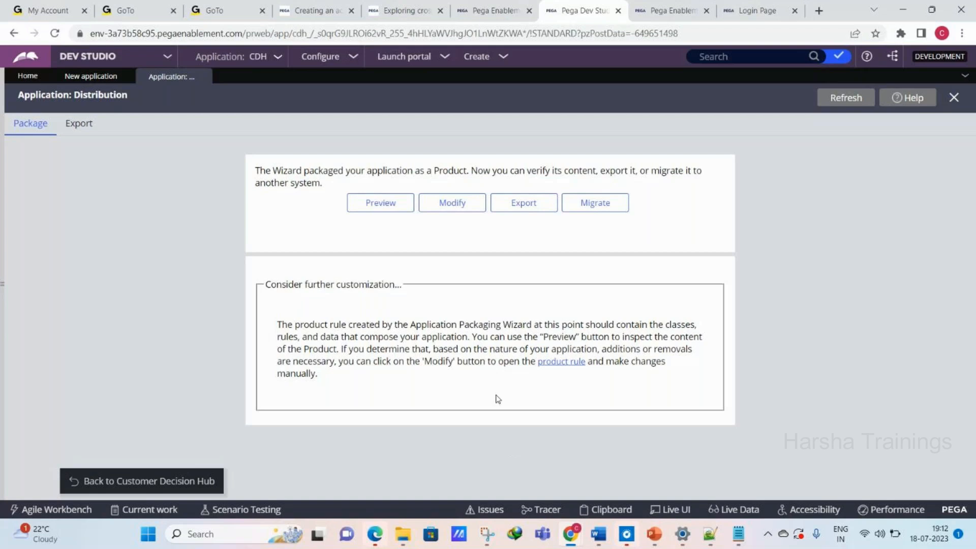
- Try to export the packaged product as CDHApplication.zip and allow pop-ups from this site
drag(499, 399, 448, 318)
click(519, 209)
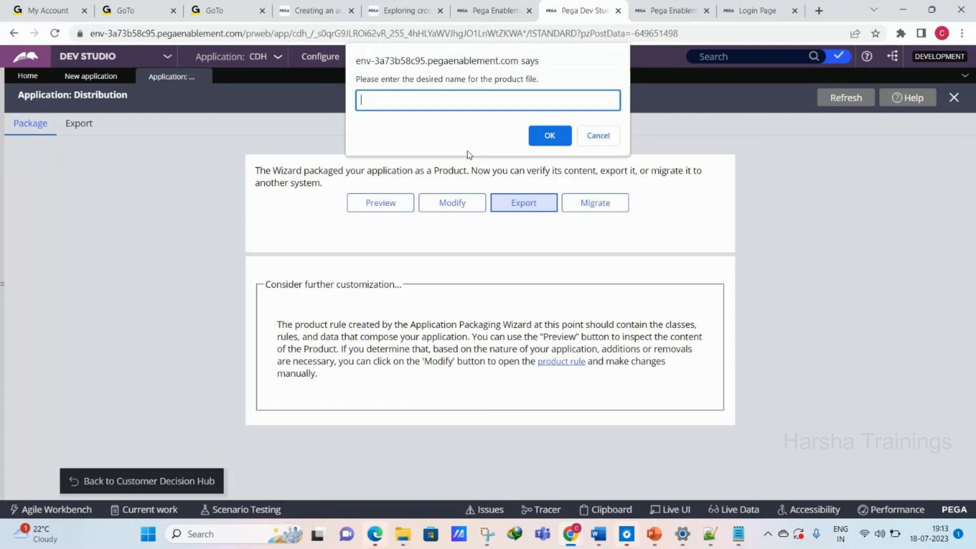
text(CDHApplication.zip)
click(539, 140)
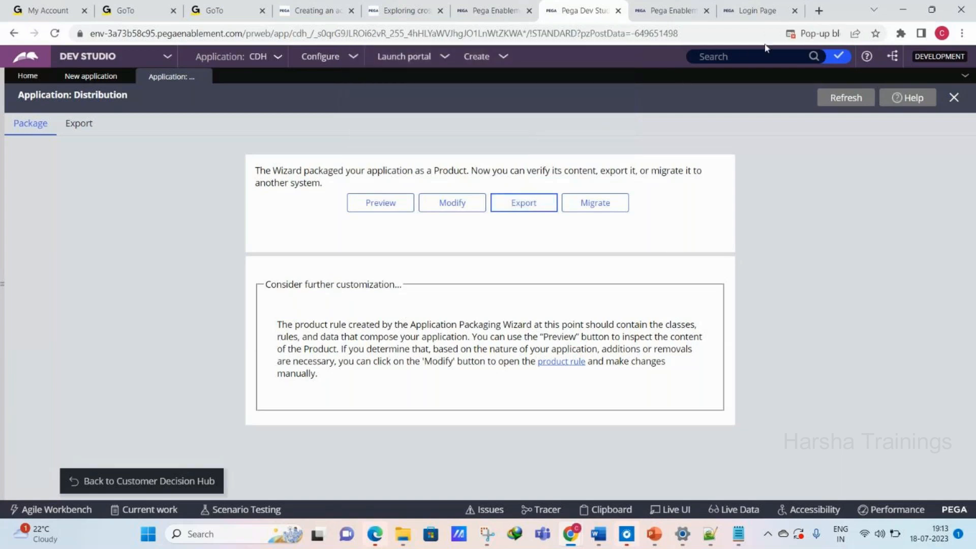
click(836, 34)
click(701, 96)
click(865, 147)
- Export the packaged product again with the file name CDHApplicationzip and move the export progress window clear of the browser's edge
click(524, 202)
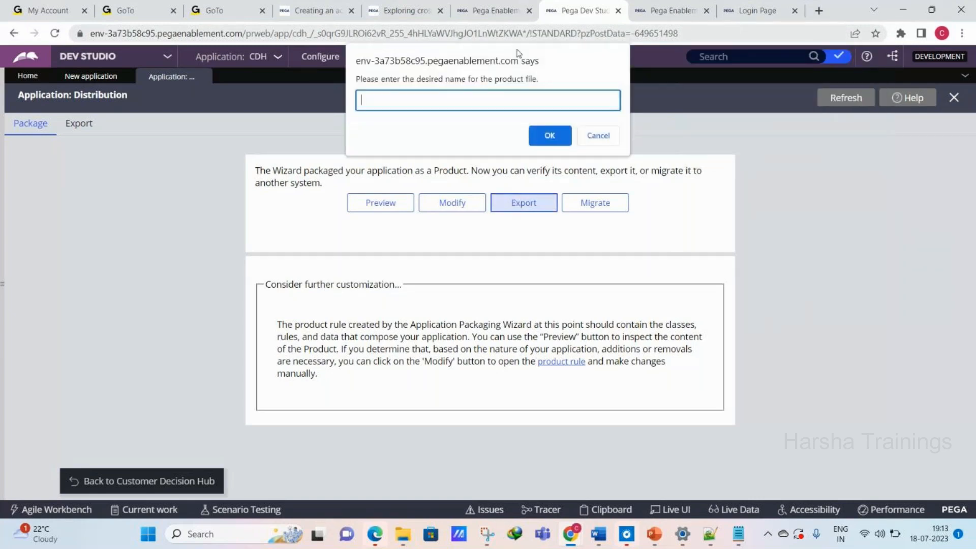
text(CDHApplicationzo)
key(BackSpace)
text(ip)
key(Return)
drag(188, 14, 316, 56)
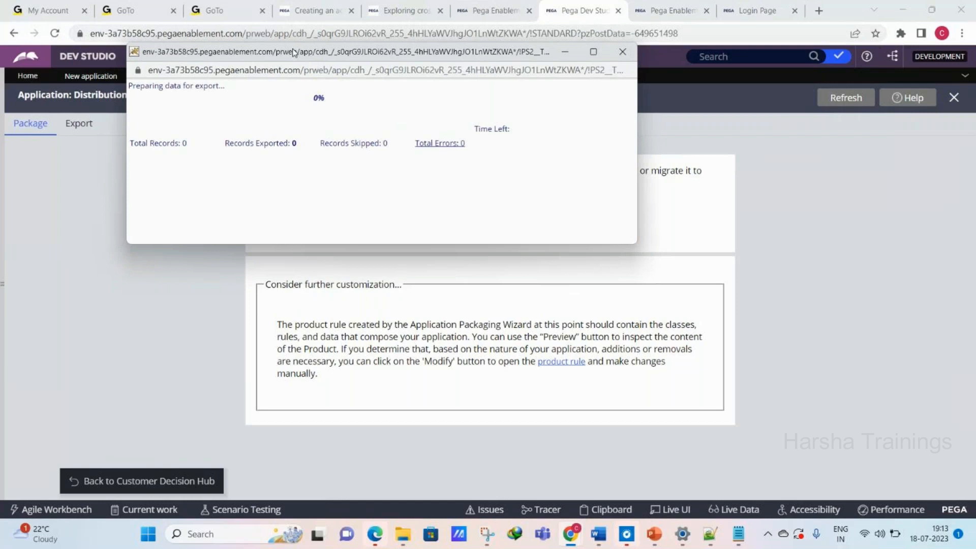
drag(300, 52, 357, 75)
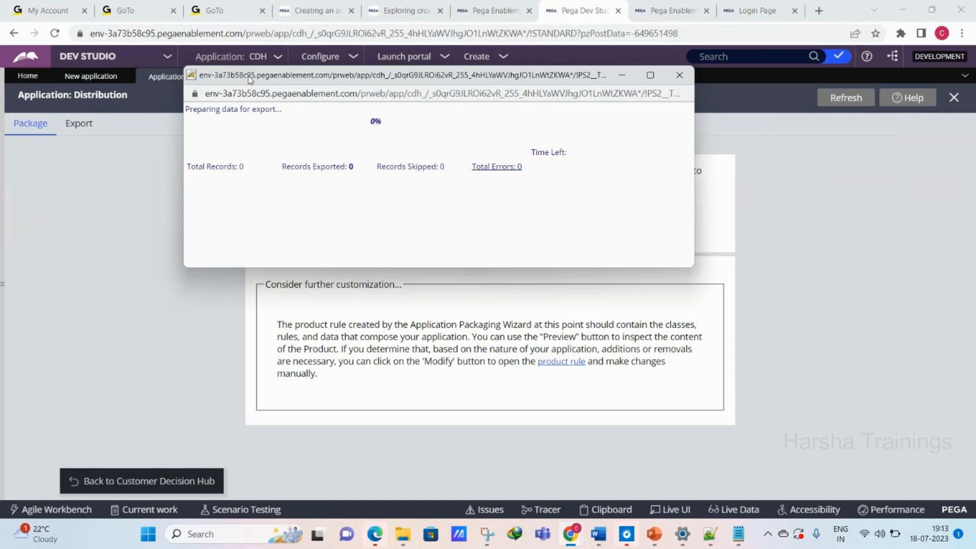
click(93, 223)
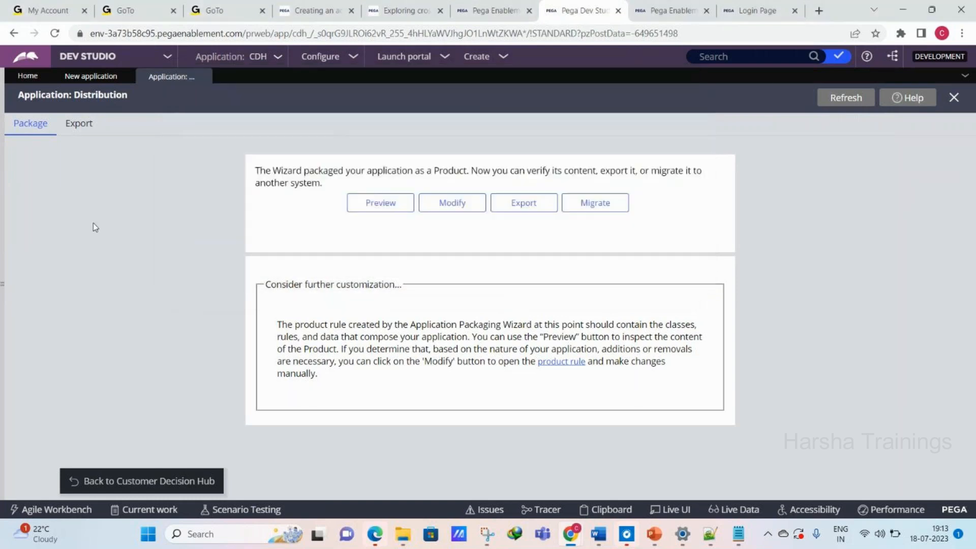
click(256, 62)
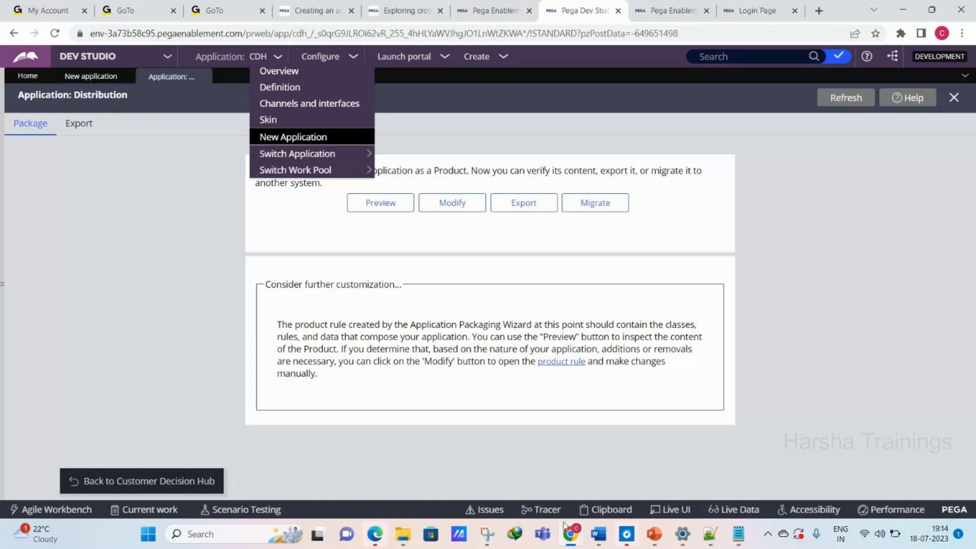
mouse_move(568, 536)
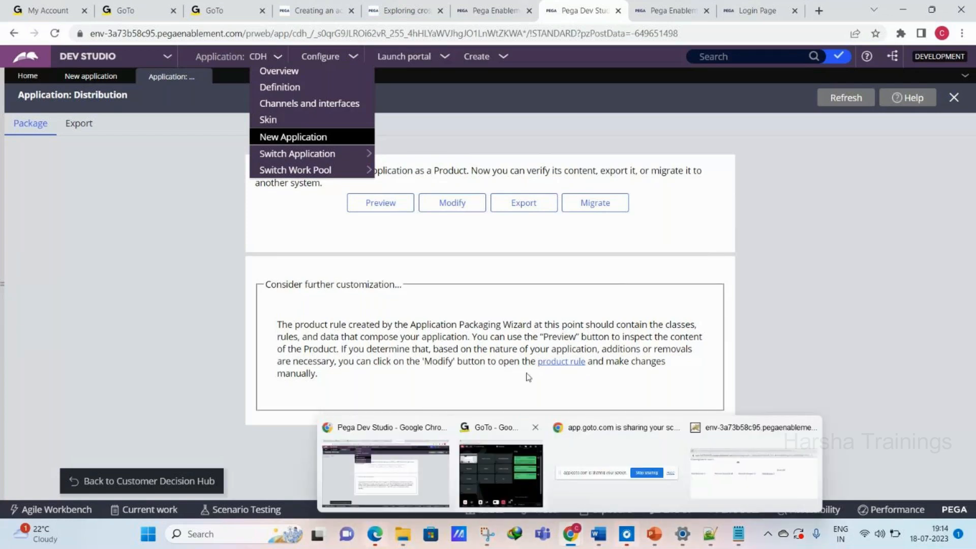
click(529, 378)
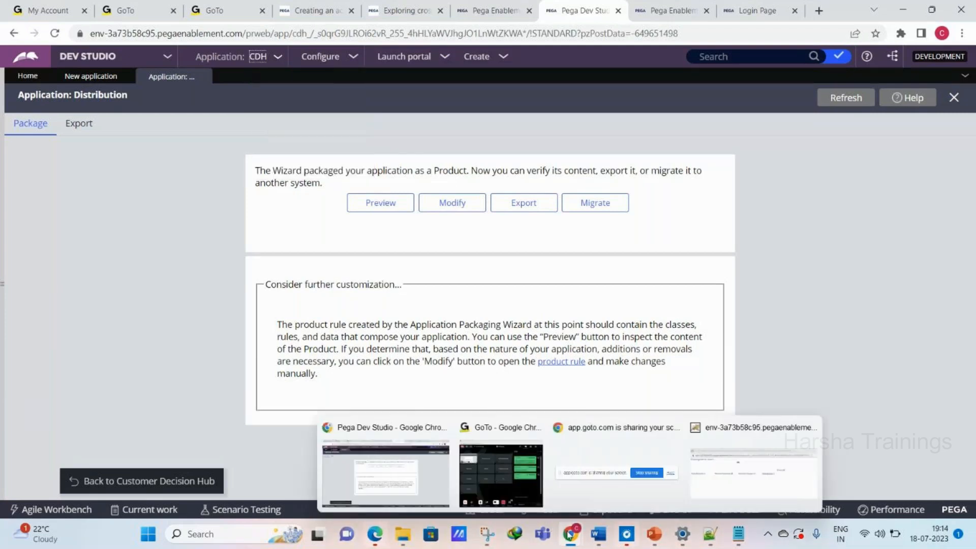
- Bring the export progress window back to the front, check its progress, and close it
click(742, 460)
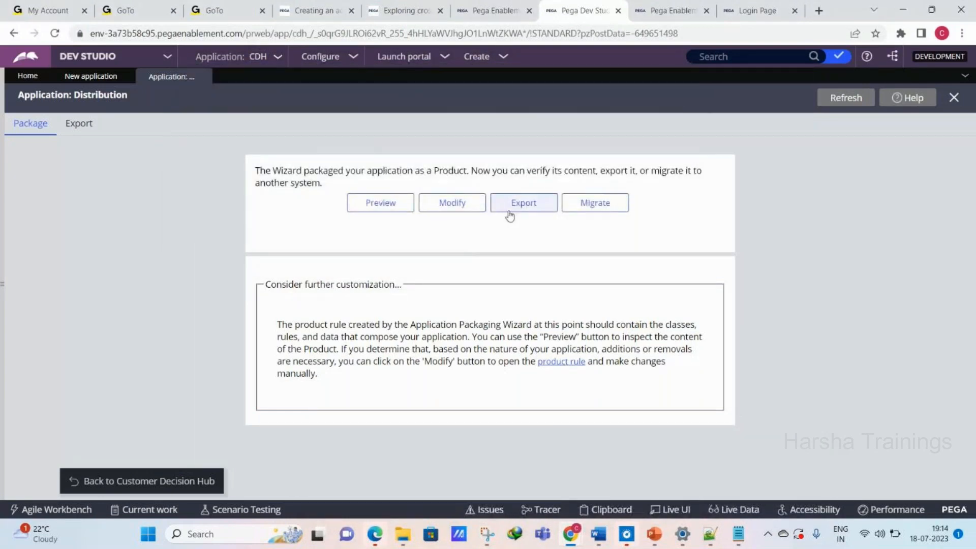
mouse_move(570, 534)
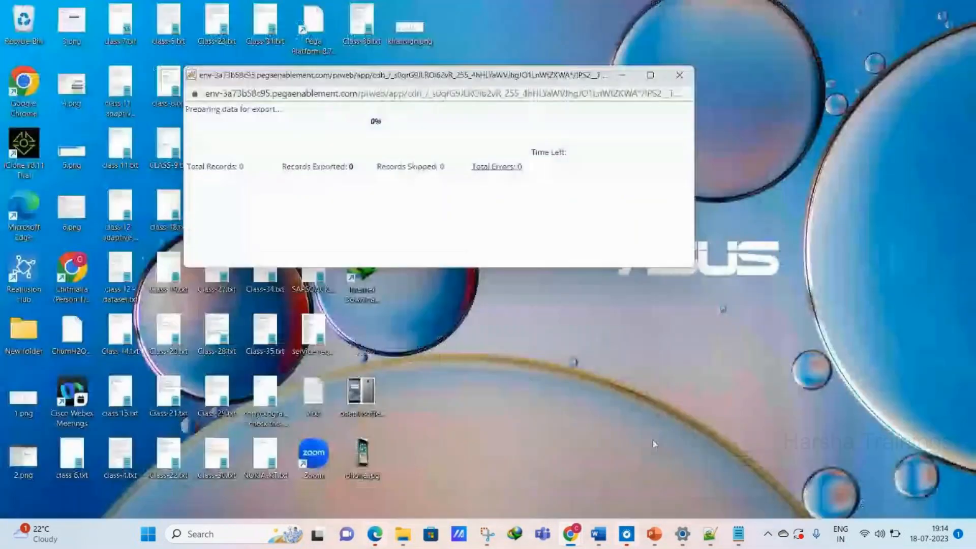
click(752, 473)
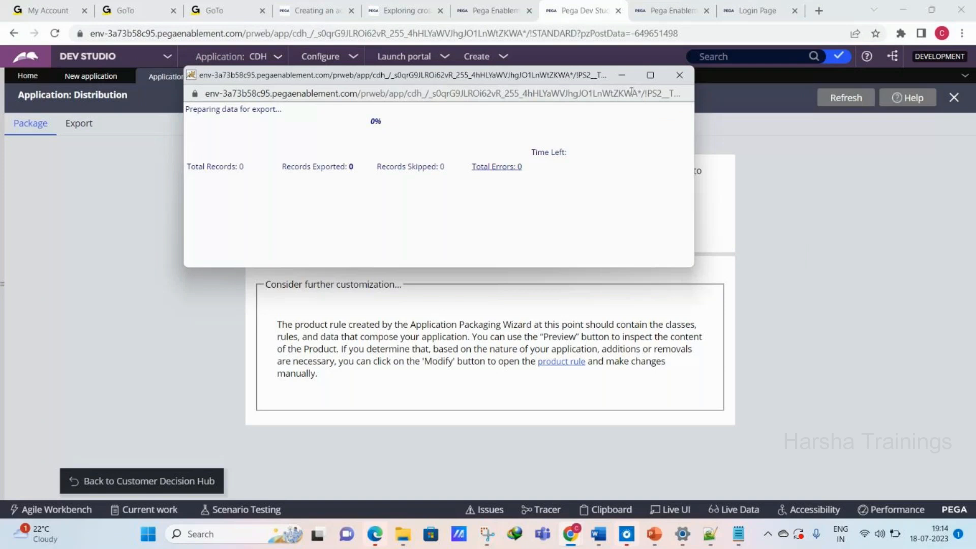
click(680, 76)
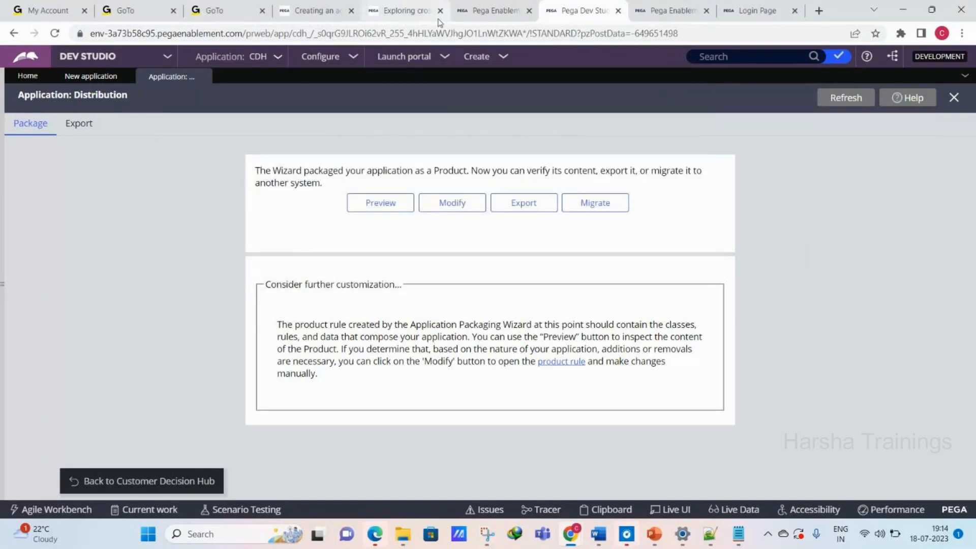
- Open the application Import wizard from the distribution tools
click(325, 57)
mouse_move(321, 88)
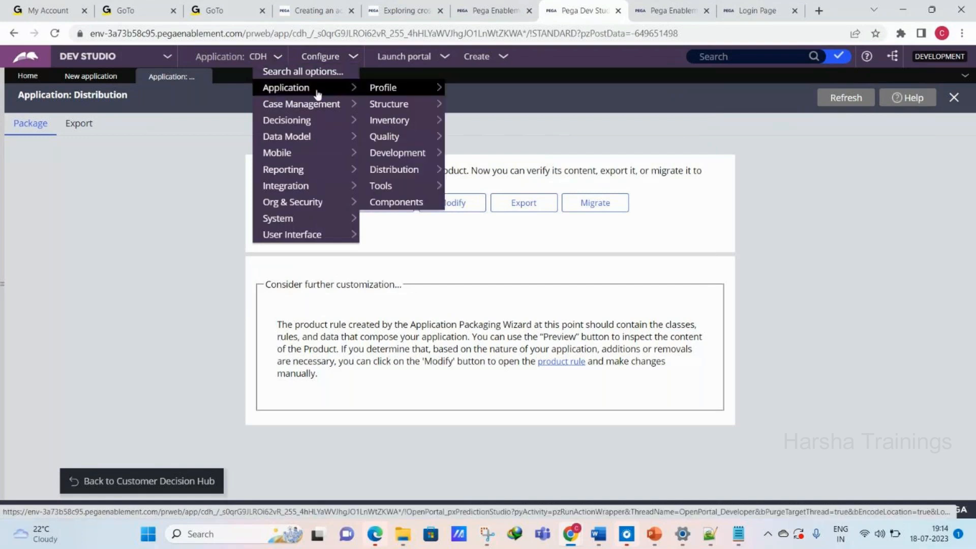
mouse_move(399, 170)
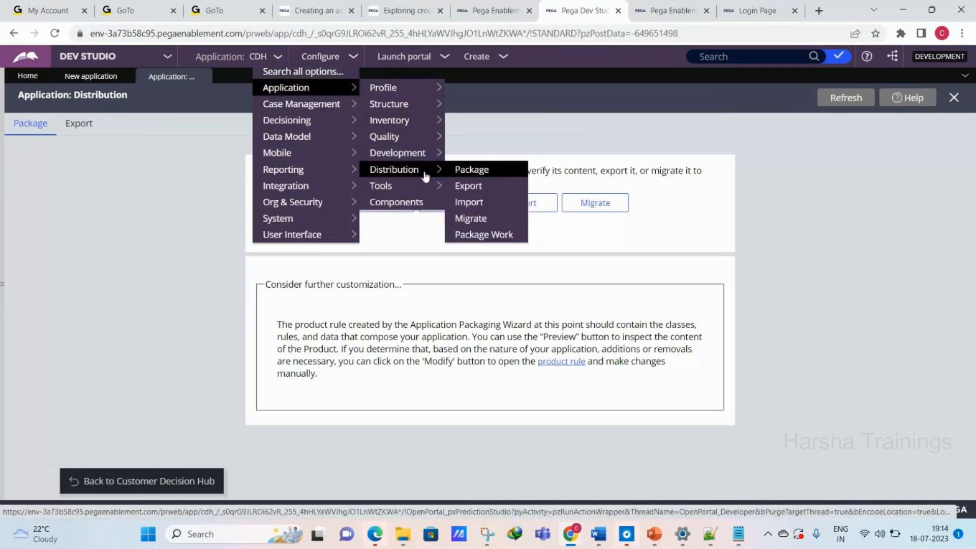
click(469, 202)
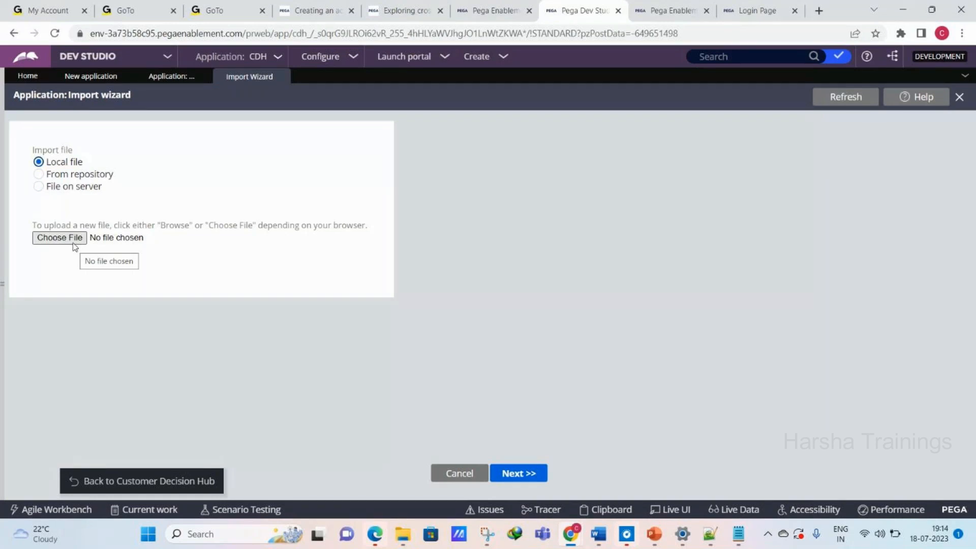
- Compare the packaged application's distribution page with the Import wizard
click(173, 77)
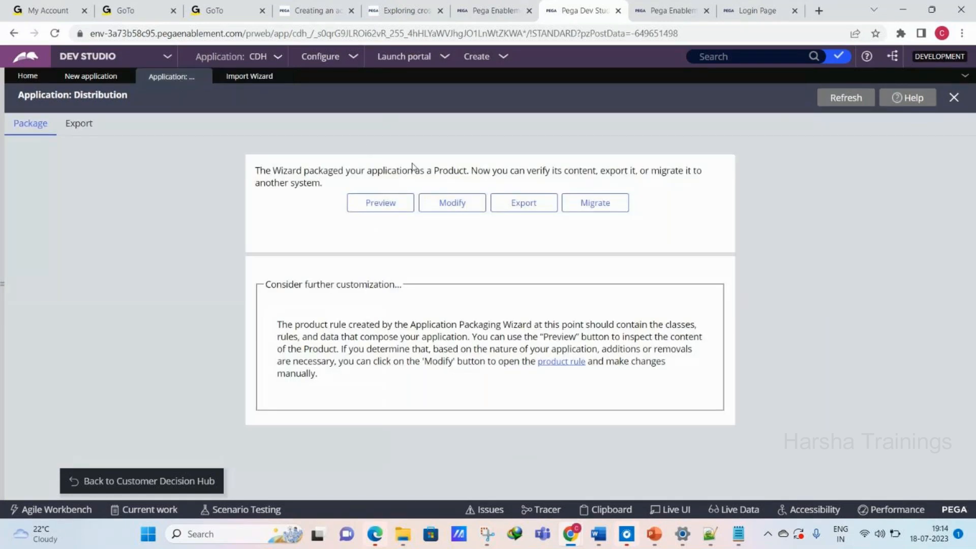
click(252, 76)
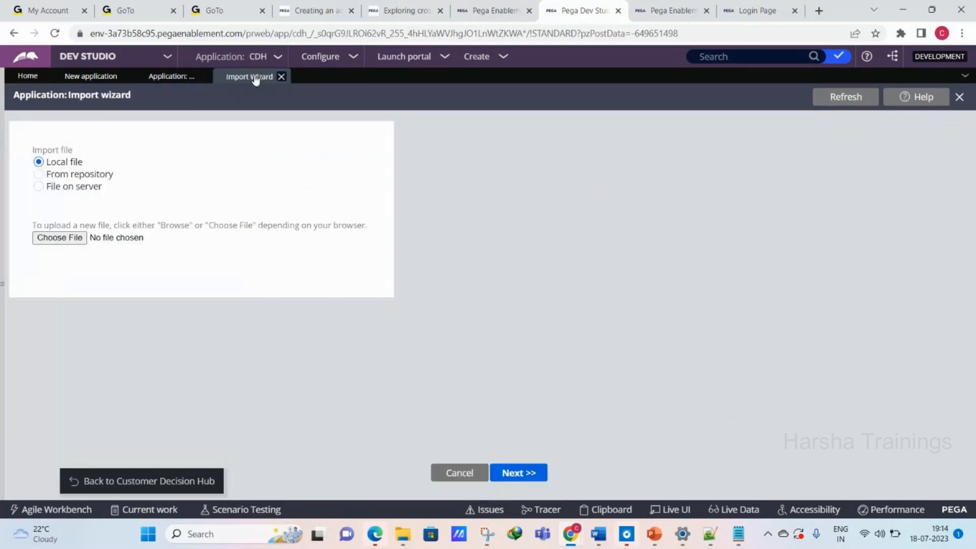
click(176, 79)
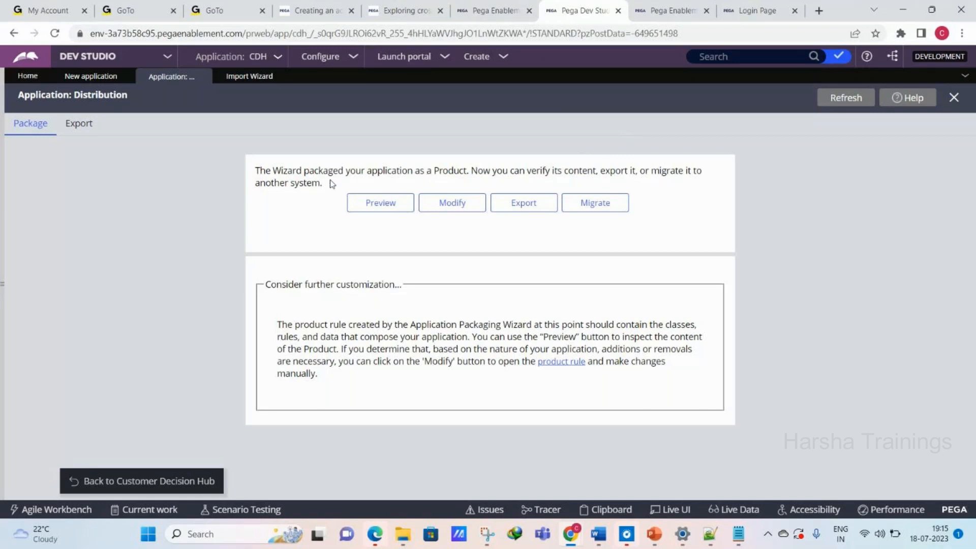
- Switch to the GoTo meeting window to check its chat, and return to Dev Studio
click(262, 58)
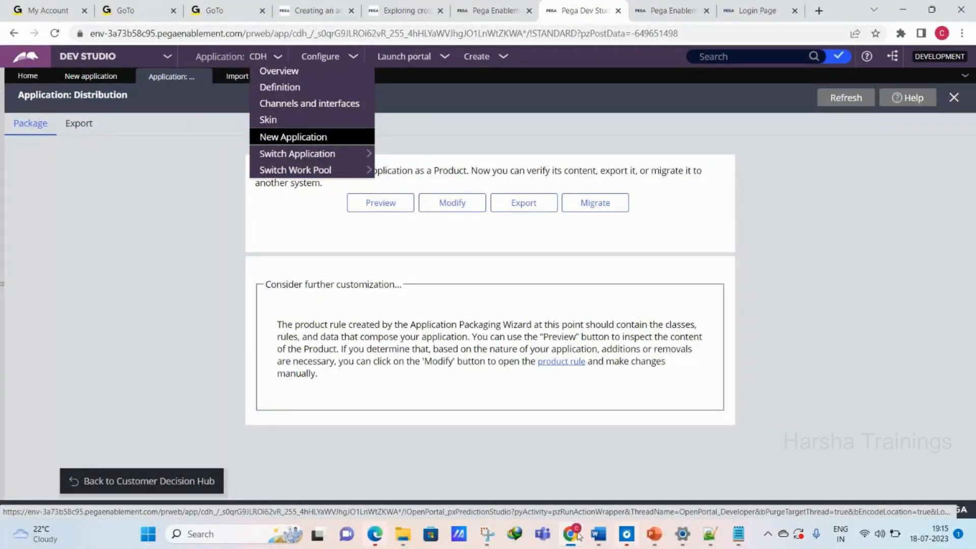
mouse_move(579, 536)
click(584, 465)
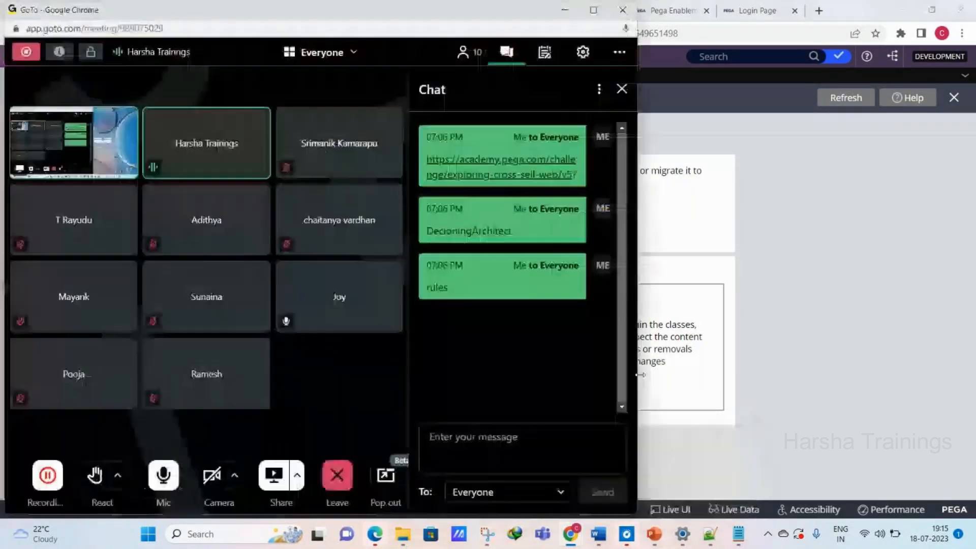
click(725, 352)
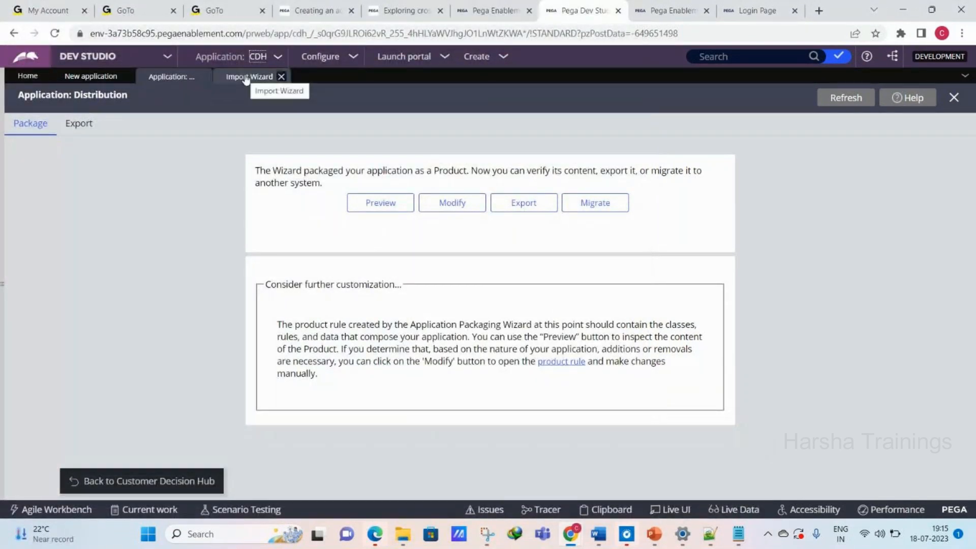
click(246, 79)
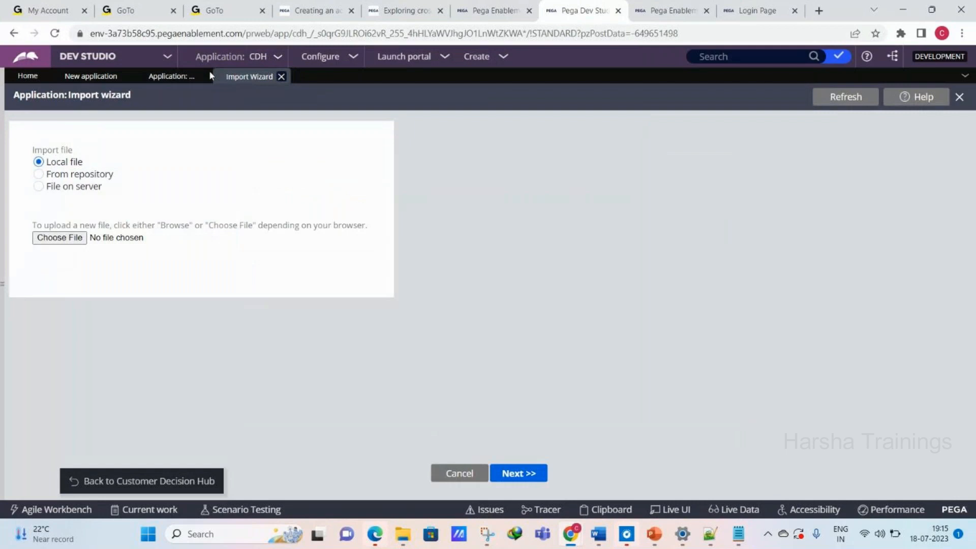
click(174, 81)
click(257, 81)
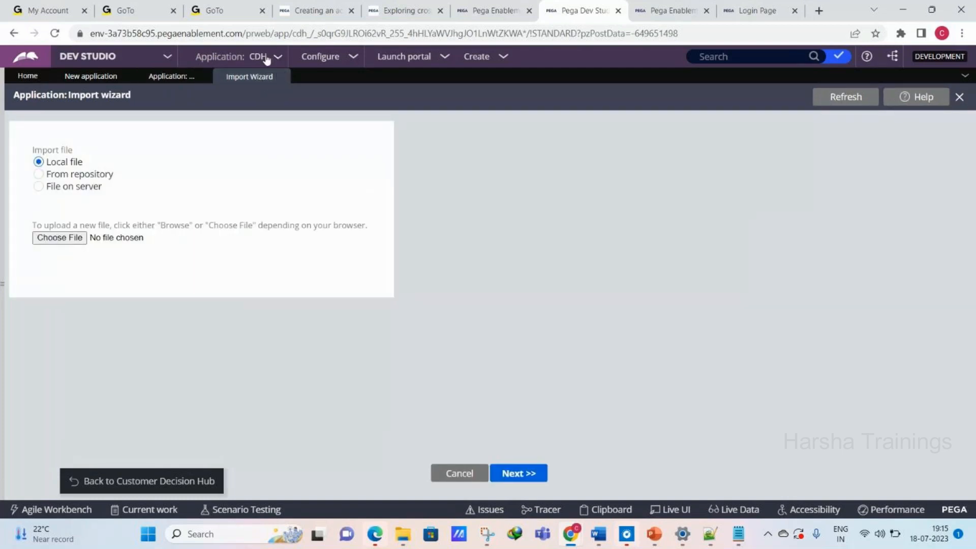
click(266, 60)
mouse_move(267, 160)
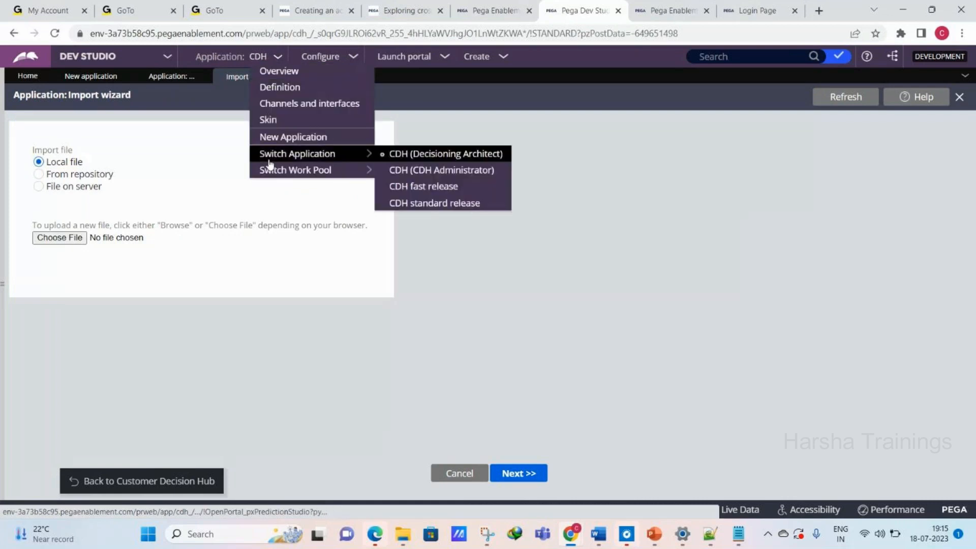
click(321, 57)
mouse_move(316, 127)
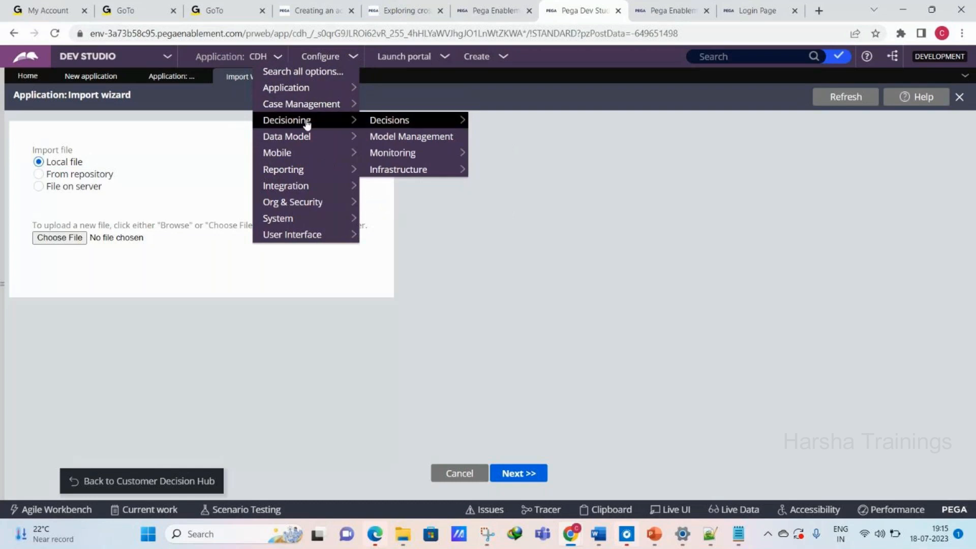
mouse_move(405, 127)
mouse_move(502, 122)
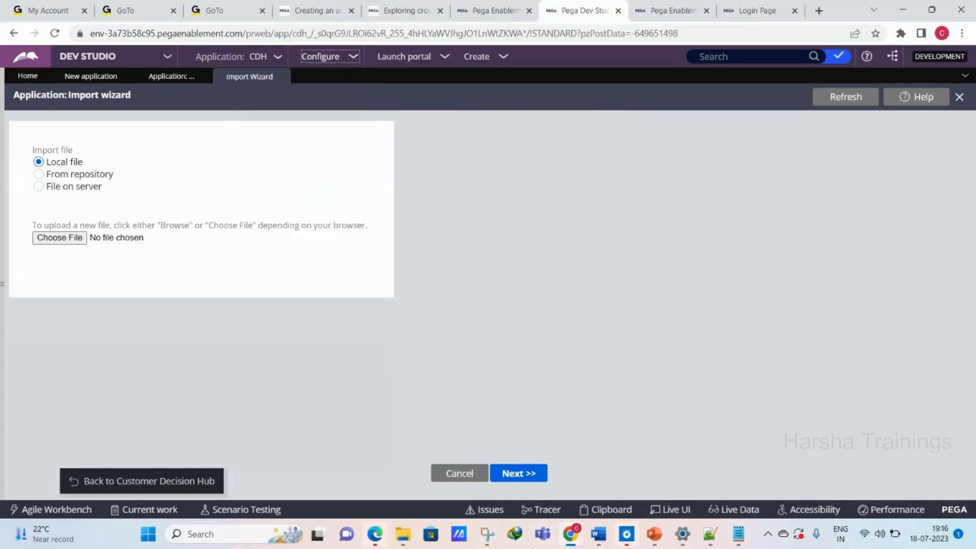
mouse_move(569, 534)
click(178, 75)
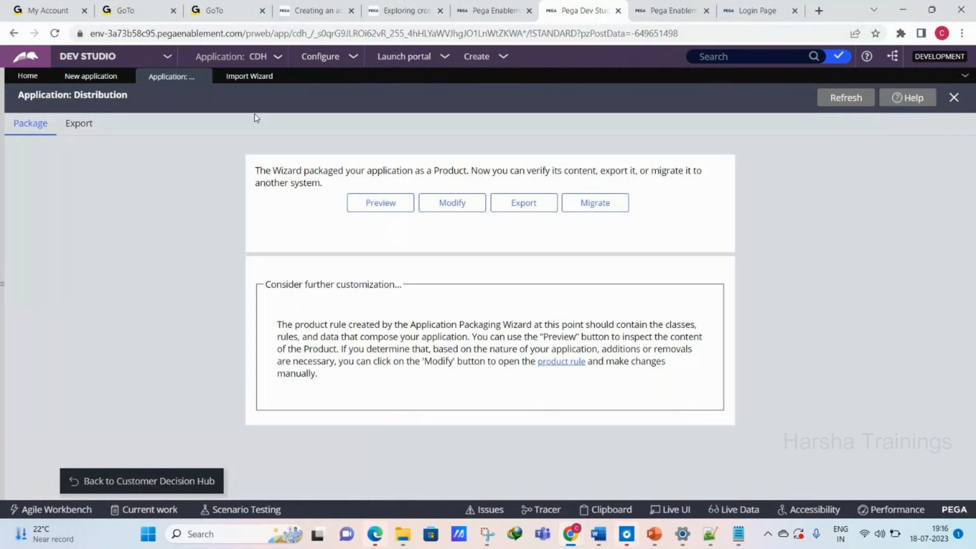
click(263, 82)
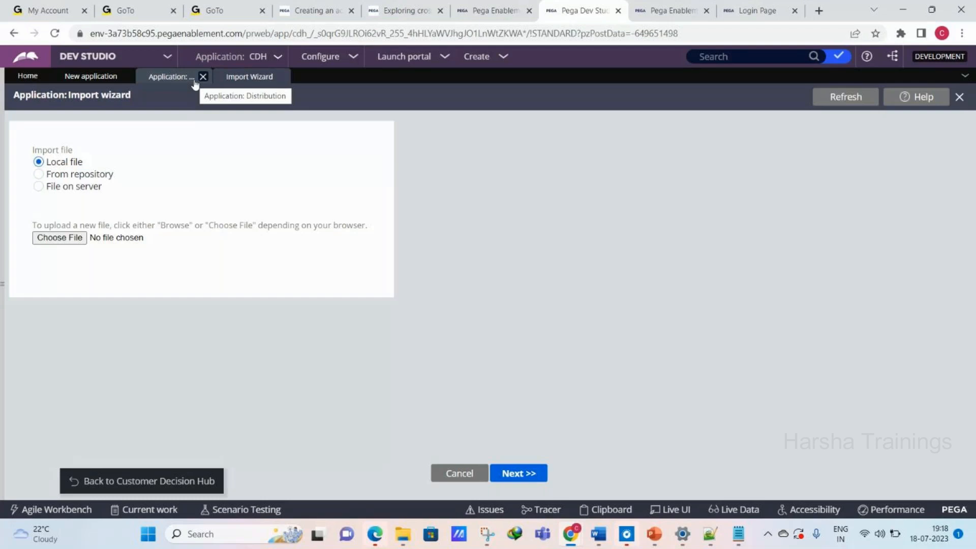
- Switch to the GoTo meeting window to check the participants, and return to the Import wizard in Dev Studio
click(334, 62)
mouse_move(330, 128)
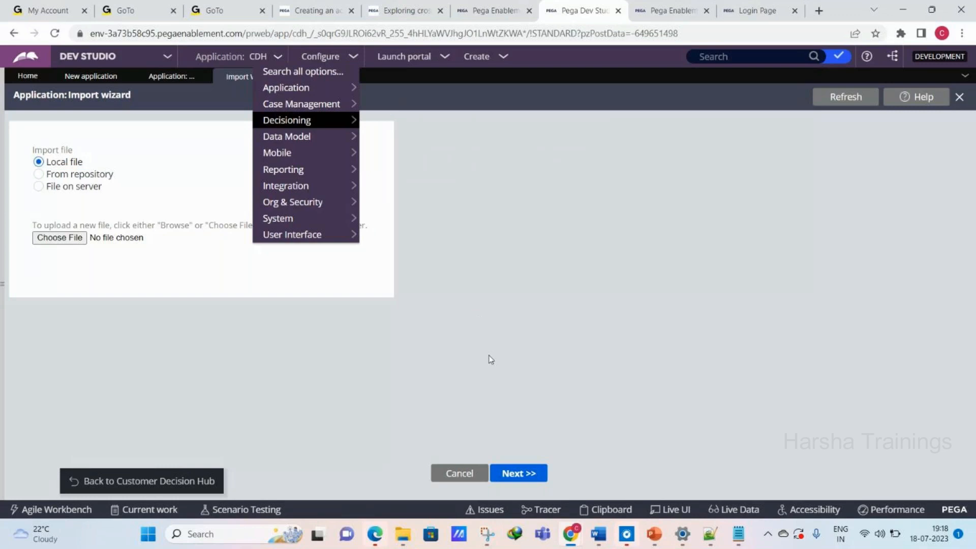
mouse_move(571, 534)
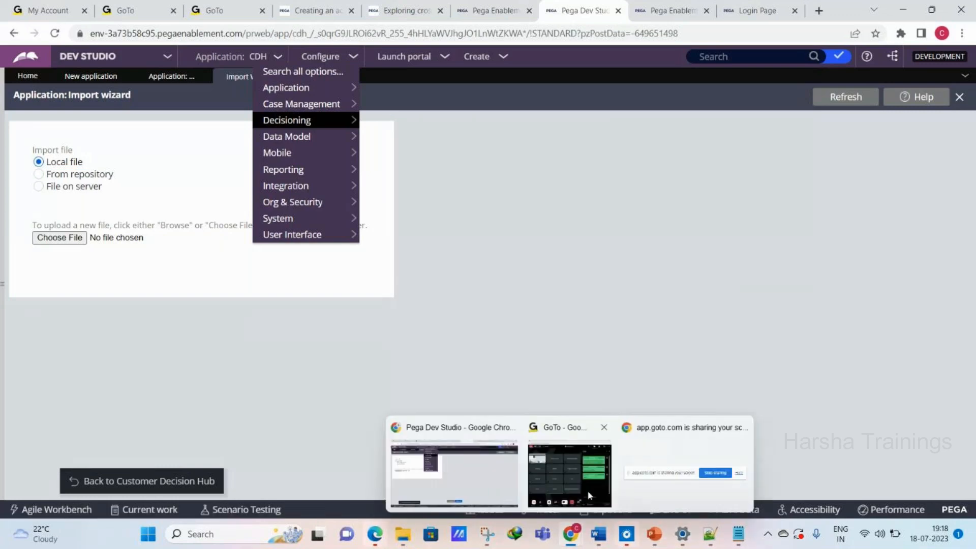
click(588, 496)
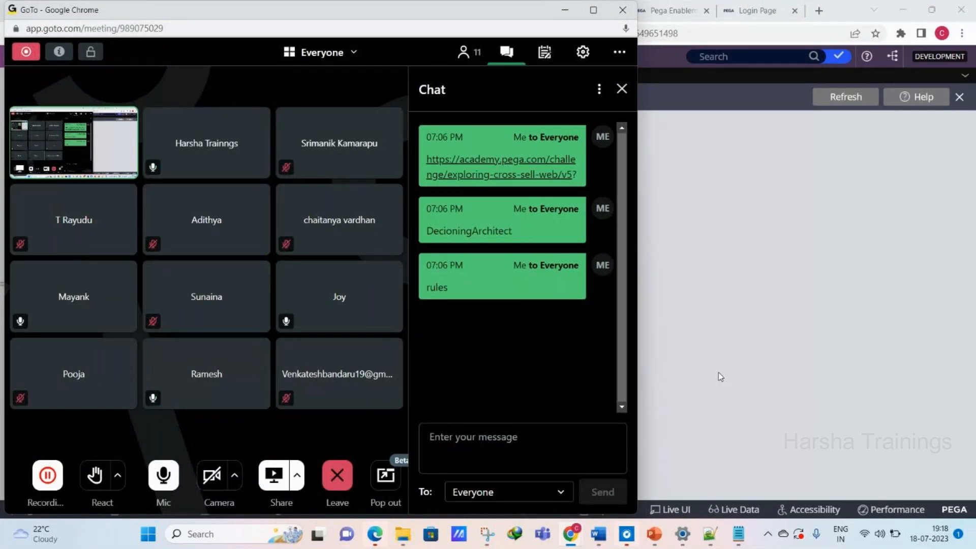
click(719, 377)
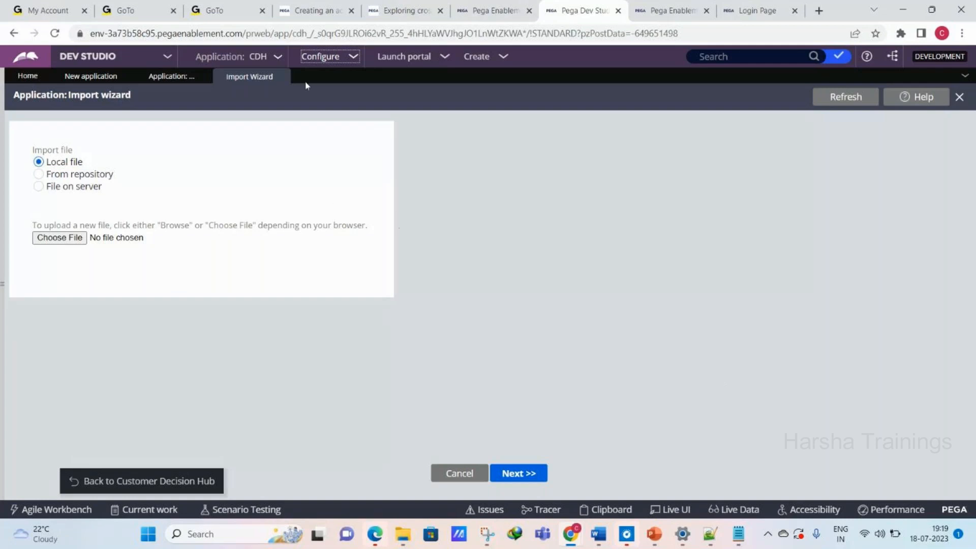
- Open the Decisioning Services landing page, view its Adaptive Decision Manager and Data flow services, and close it
click(323, 57)
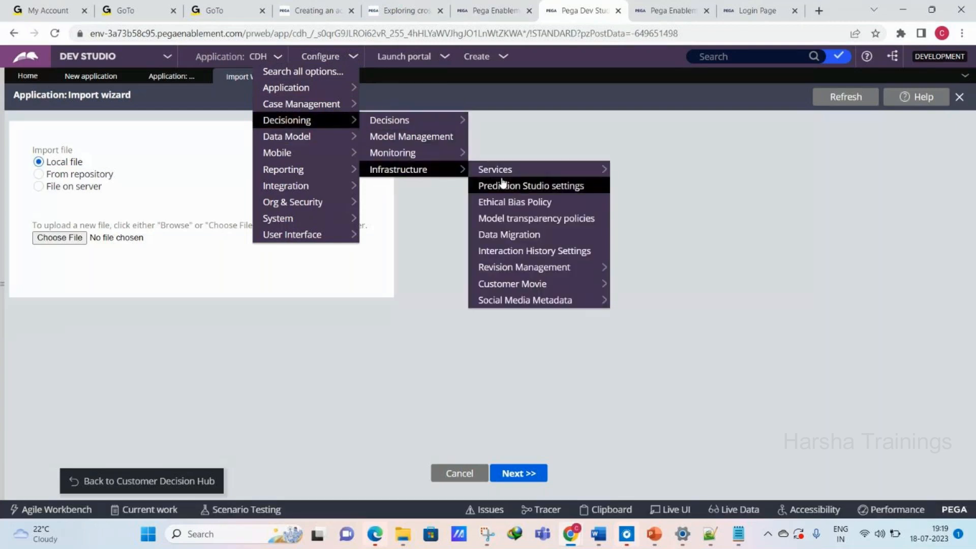
click(502, 176)
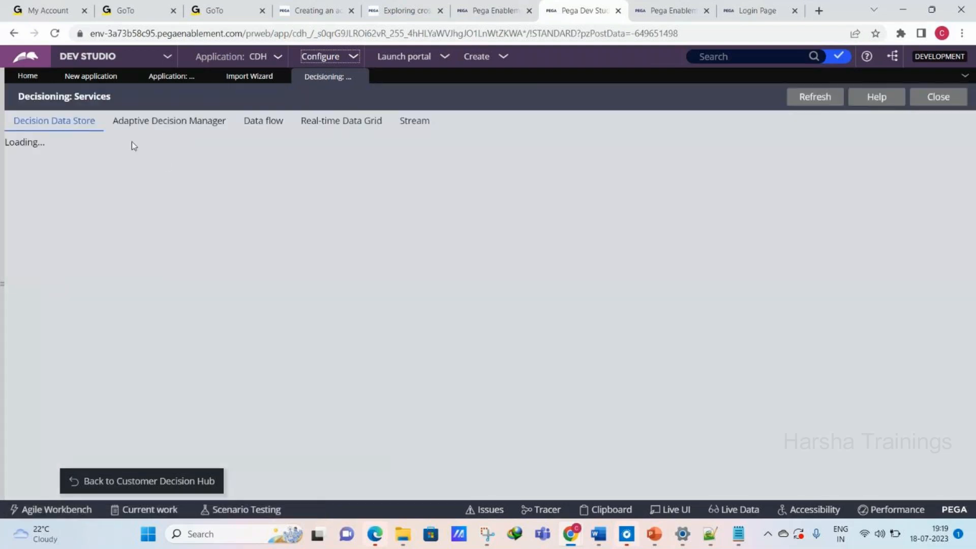
click(164, 131)
click(256, 131)
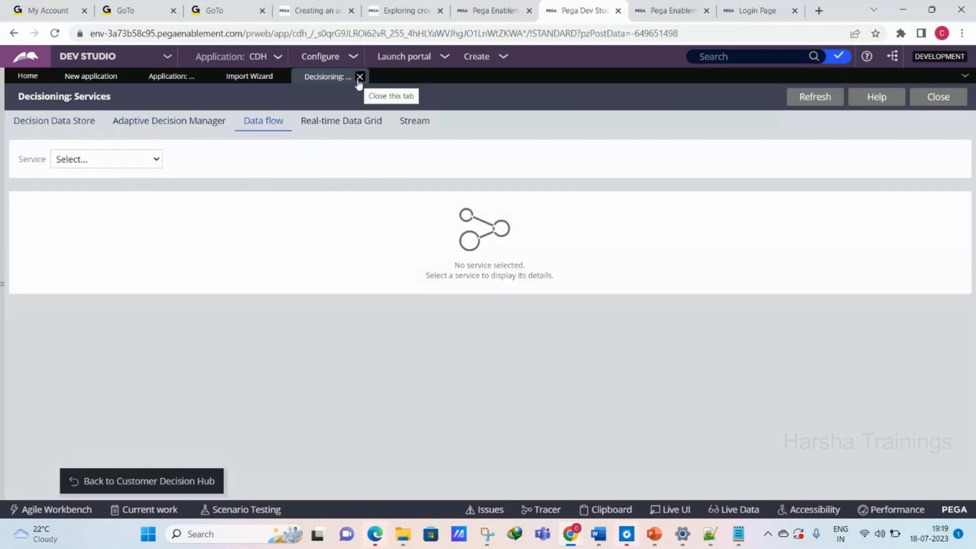
click(360, 77)
- Open the Proposition Management hierarchy of business issues and groups, review it, and close it
click(330, 58)
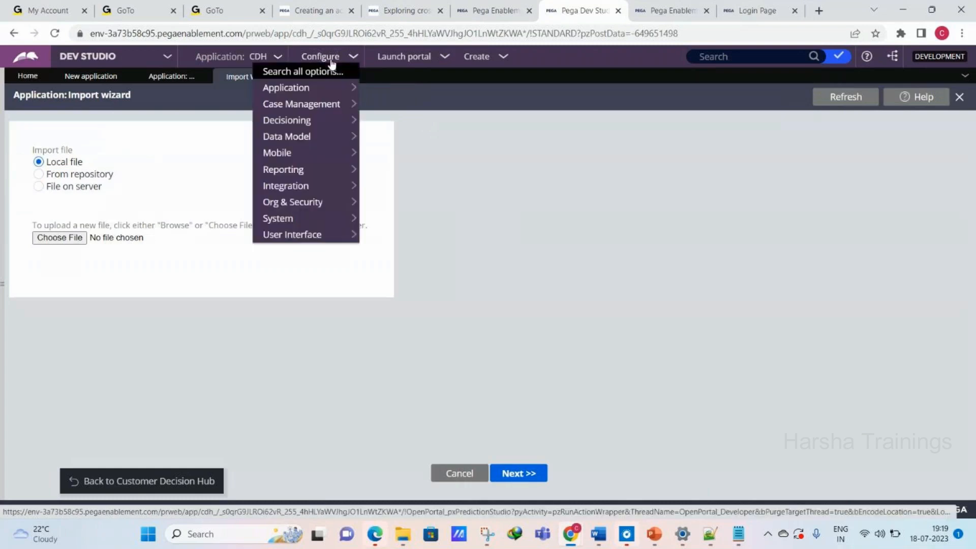
mouse_move(320, 122)
mouse_move(408, 121)
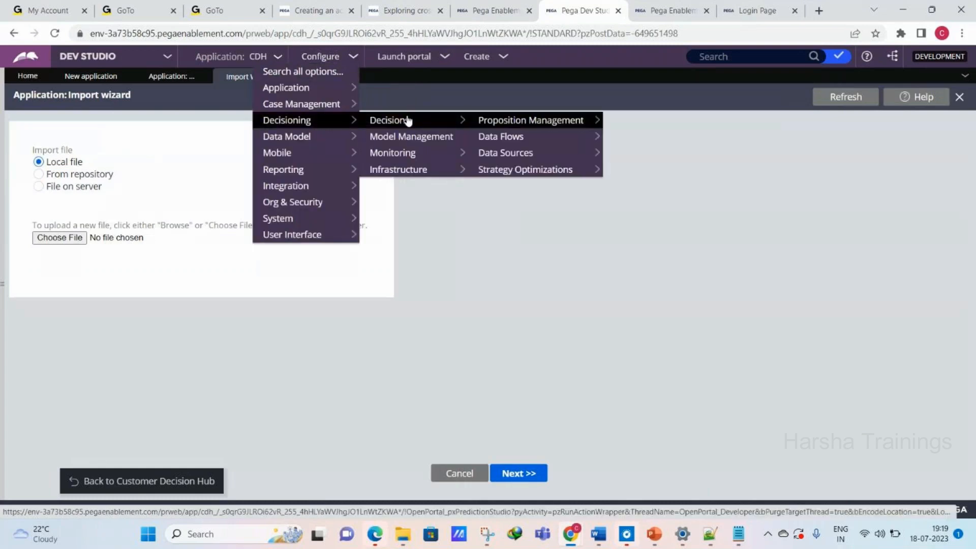
mouse_move(518, 121)
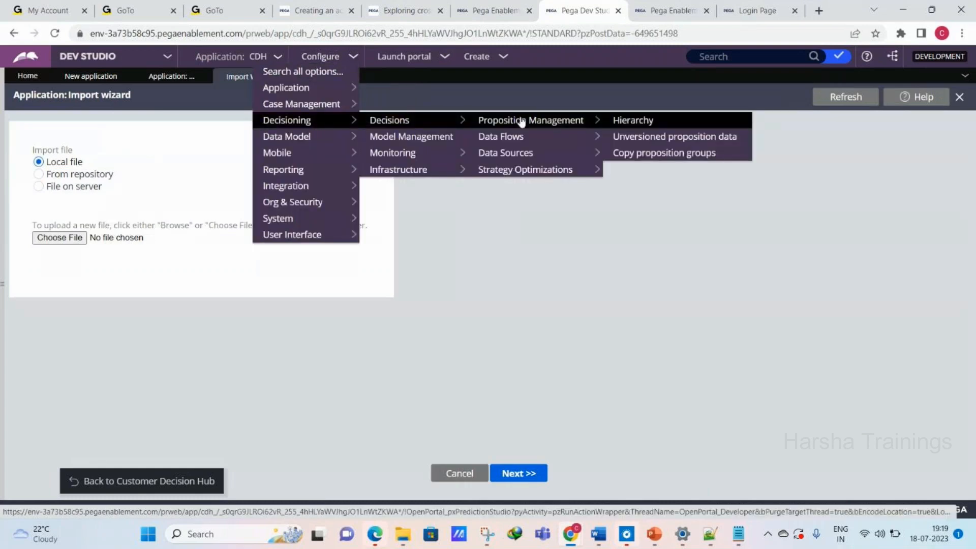
click(615, 135)
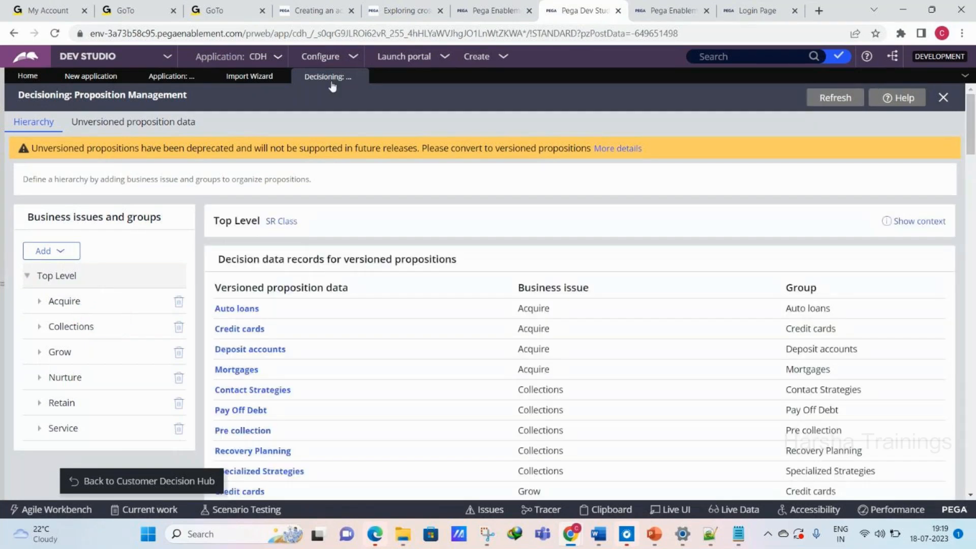
click(360, 77)
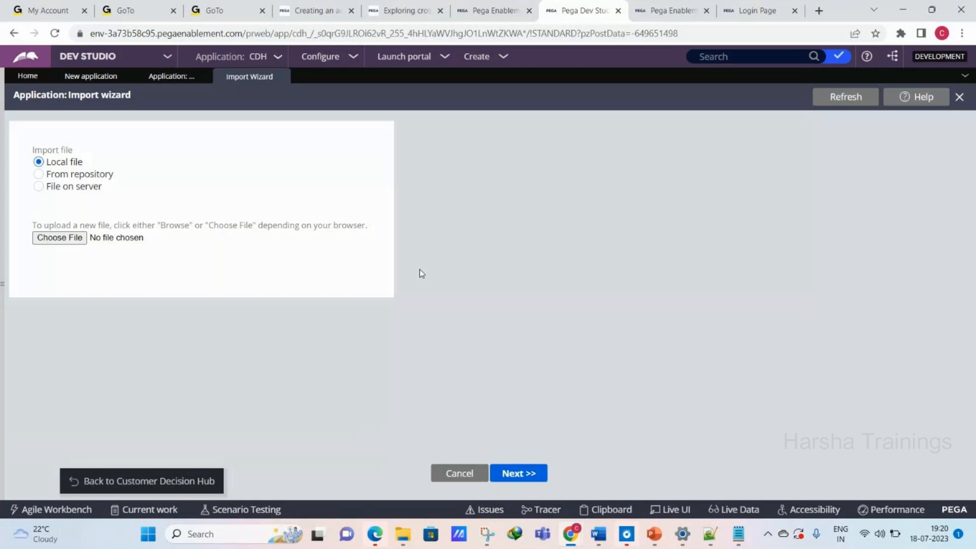
- View the Pega login page in the other browser session and return to the Import wizard
click(706, 5)
click(724, 16)
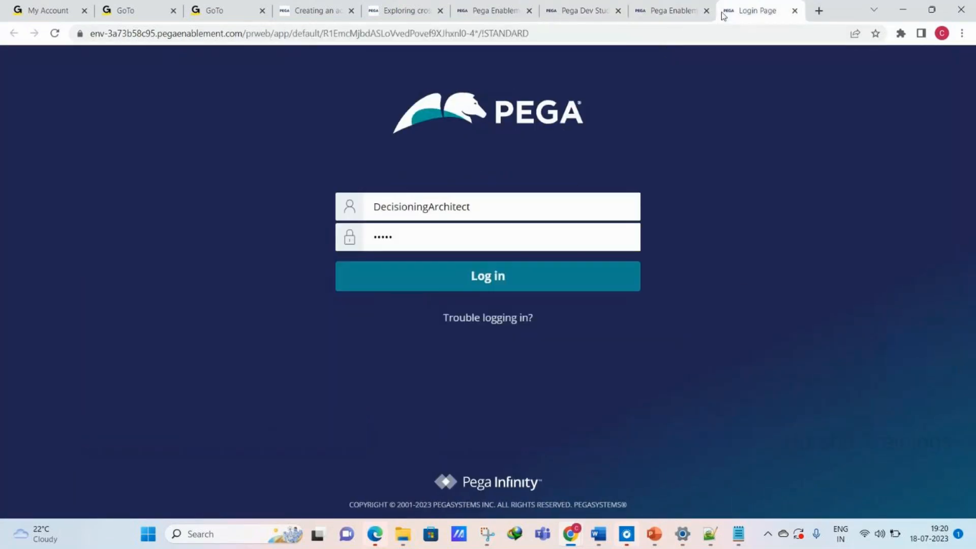
click(575, 7)
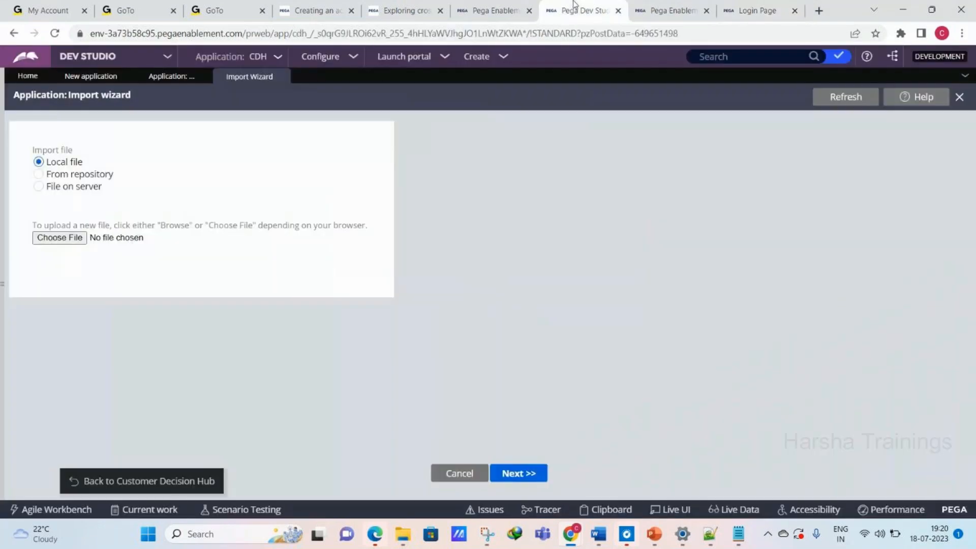
click(702, 6)
click(760, 9)
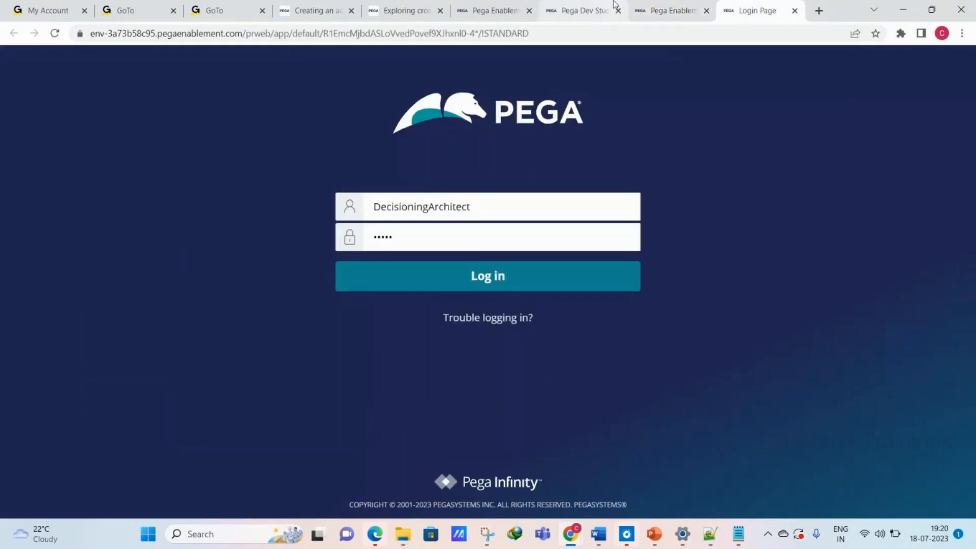
click(564, 5)
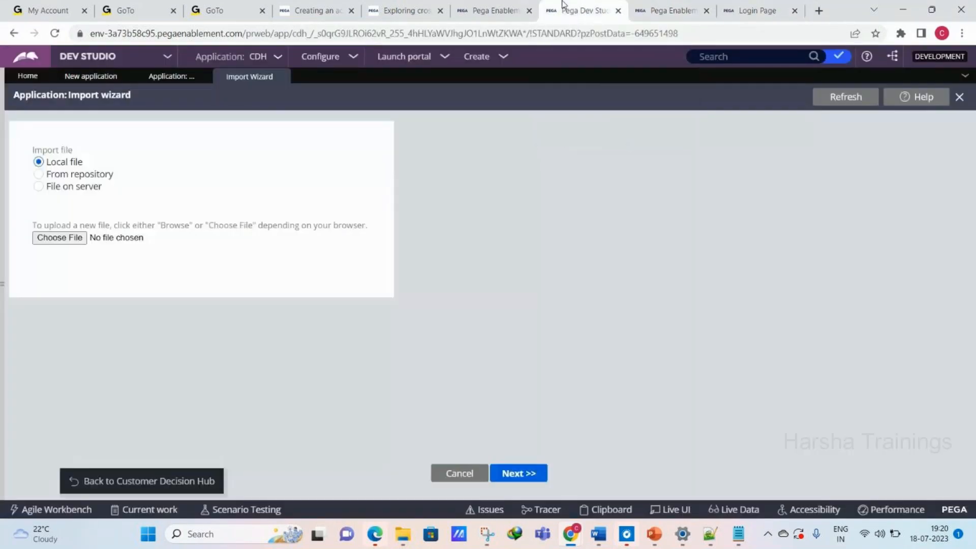
click(672, 6)
click(575, 6)
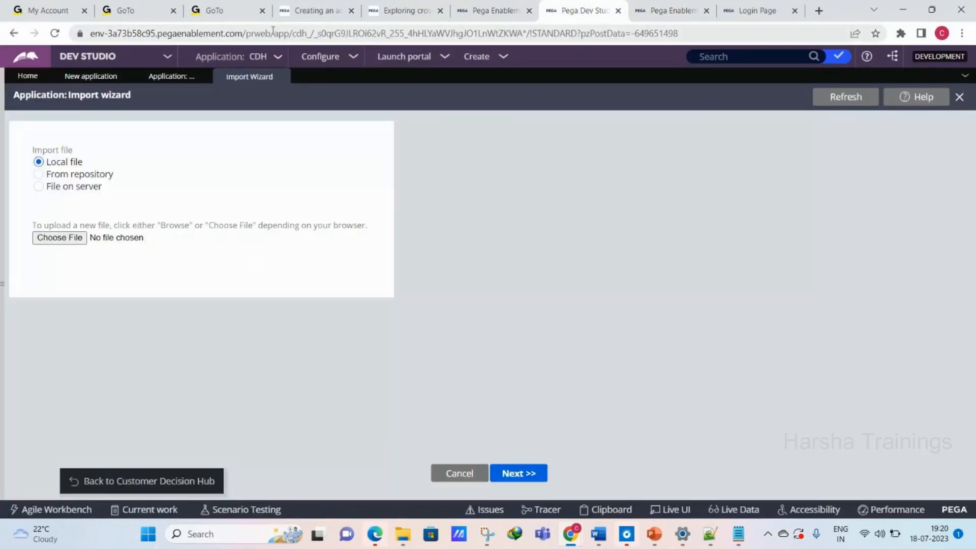
- Compare the CDH application's options in Dev Studio with the Pega Academy environment start page
click(258, 57)
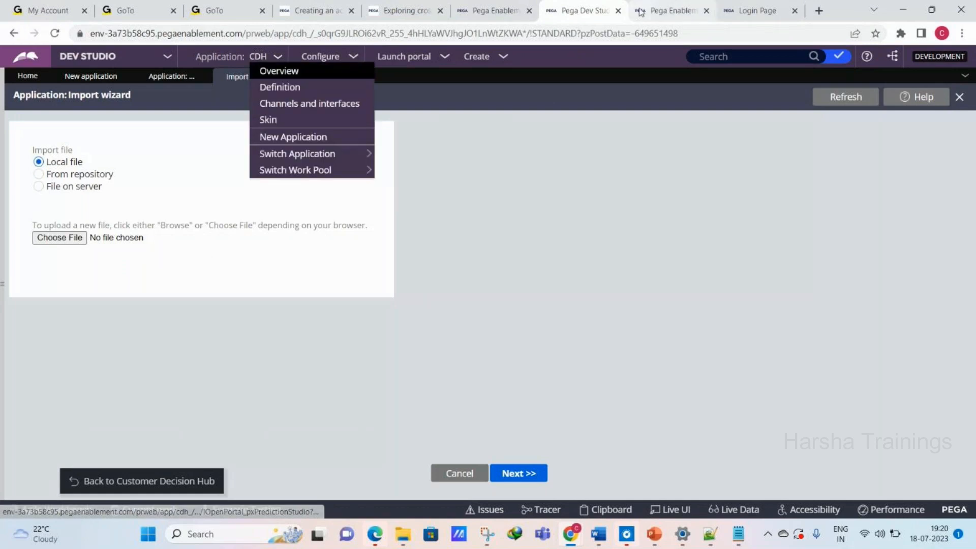
click(641, 12)
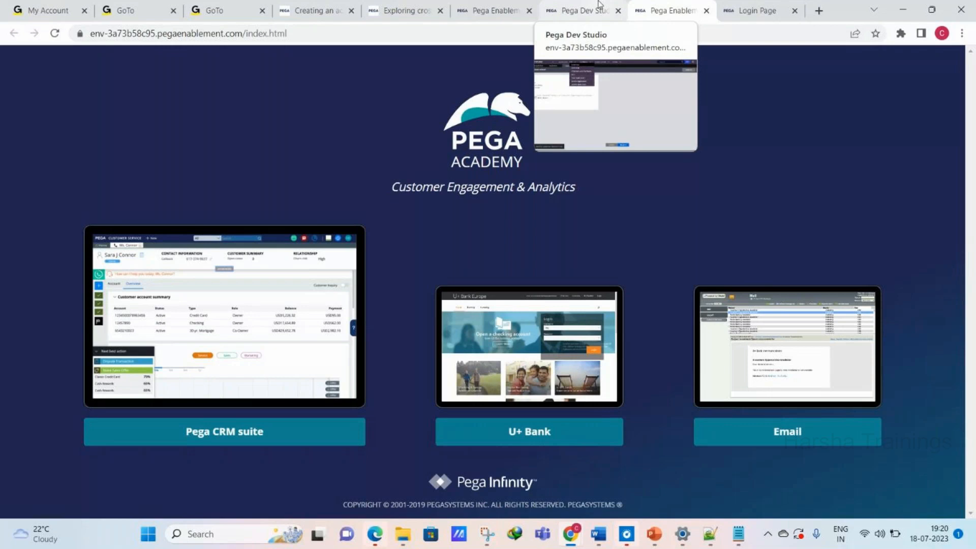
click(579, 7)
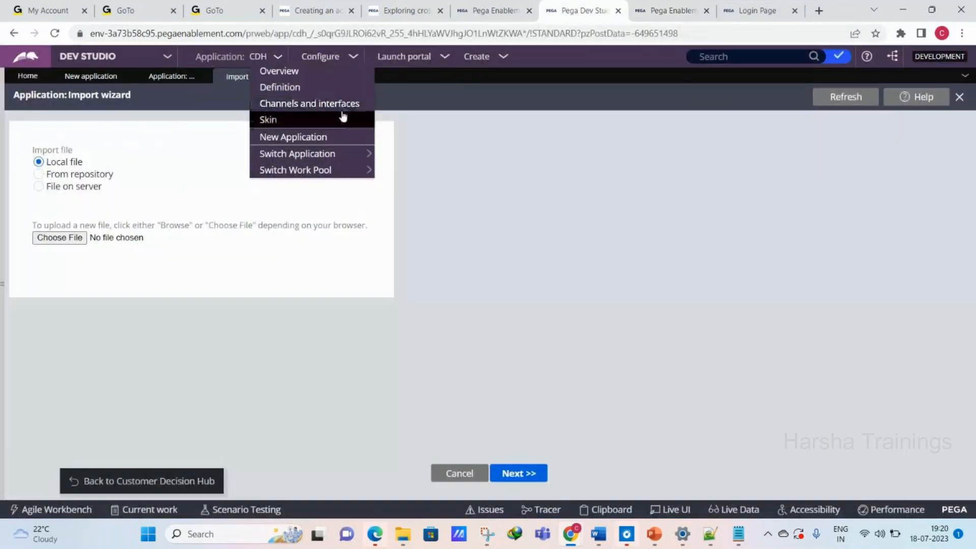
click(643, 10)
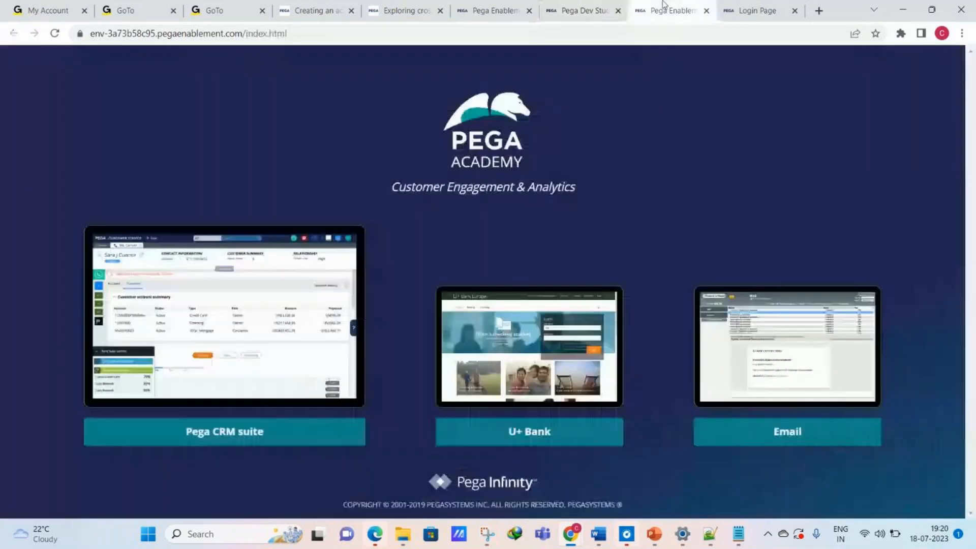
click(582, 7)
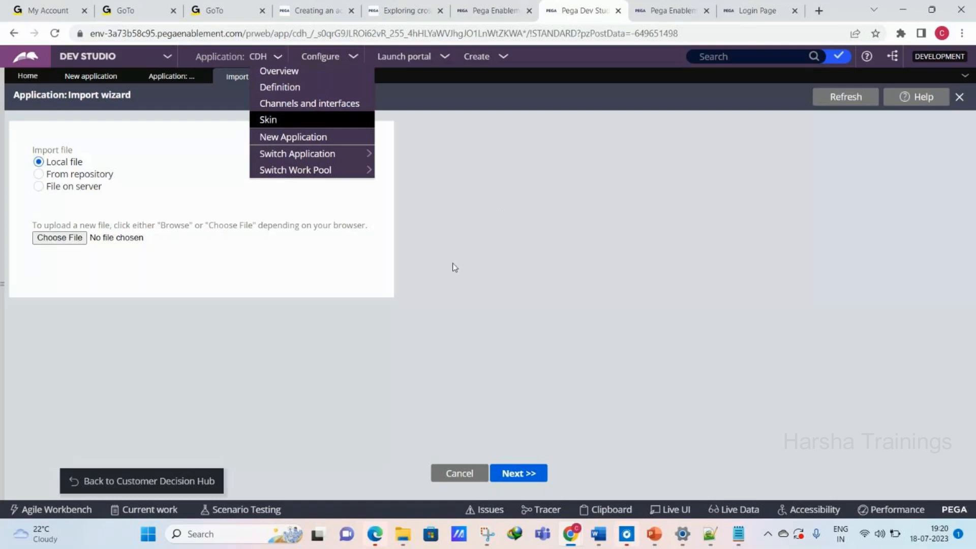
- Compare the Application: Distribution package page with the Import wizard and view the CDH application's options
click(162, 77)
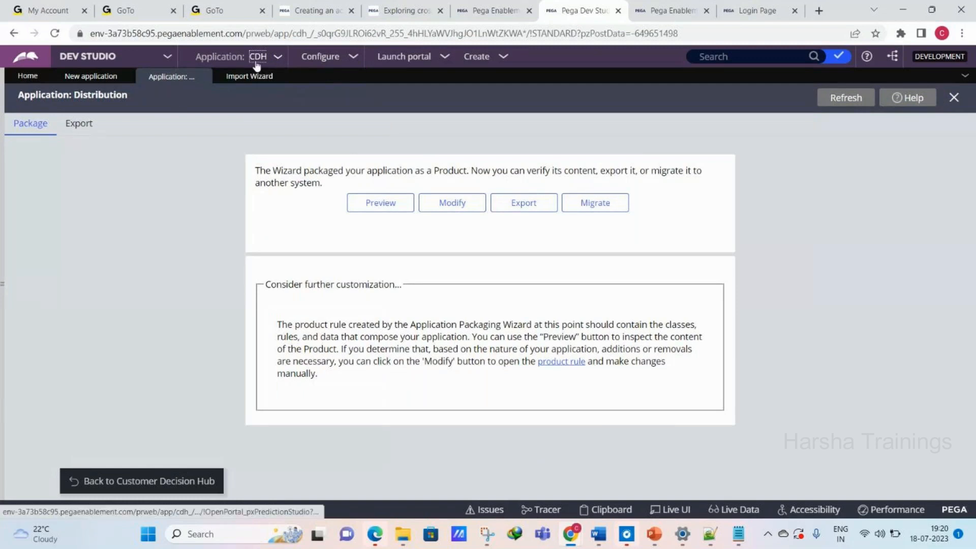
click(279, 57)
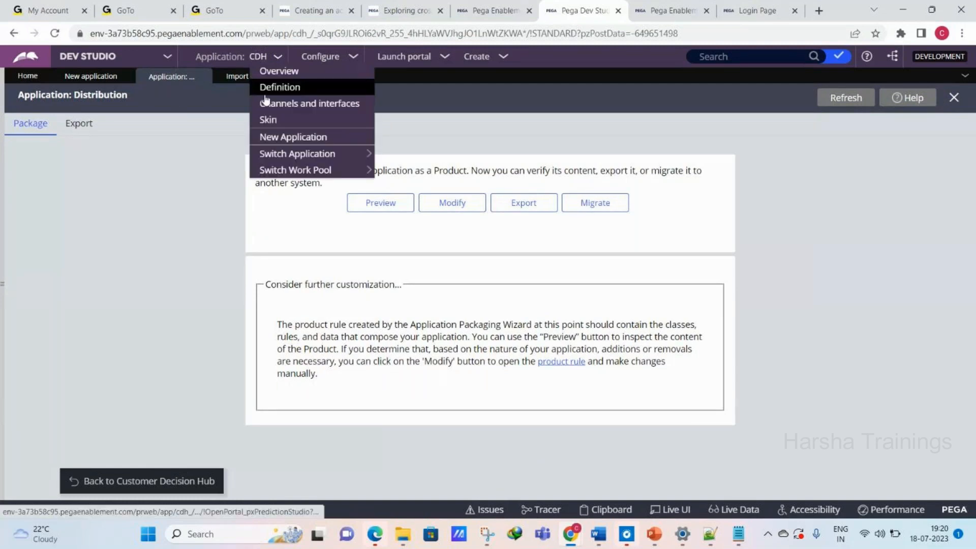
click(187, 197)
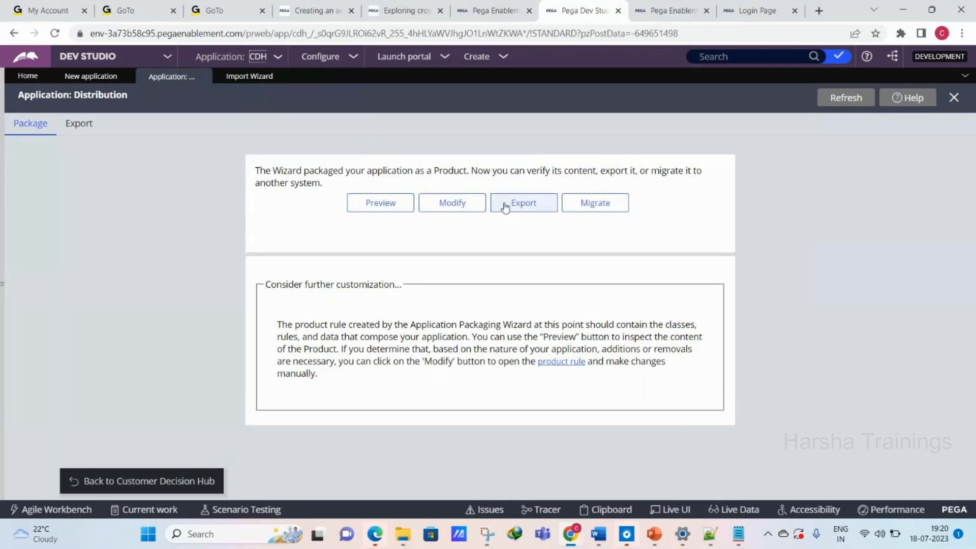
click(249, 80)
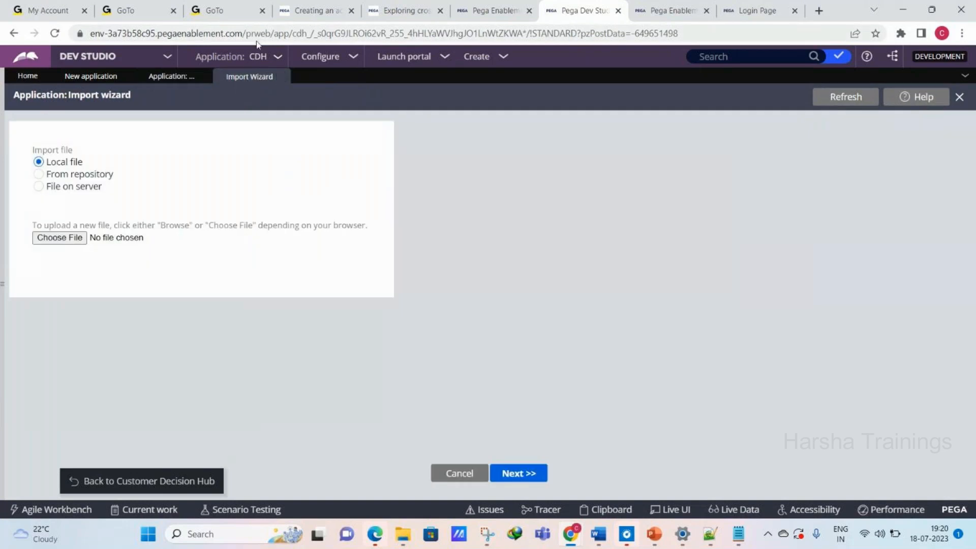
click(256, 57)
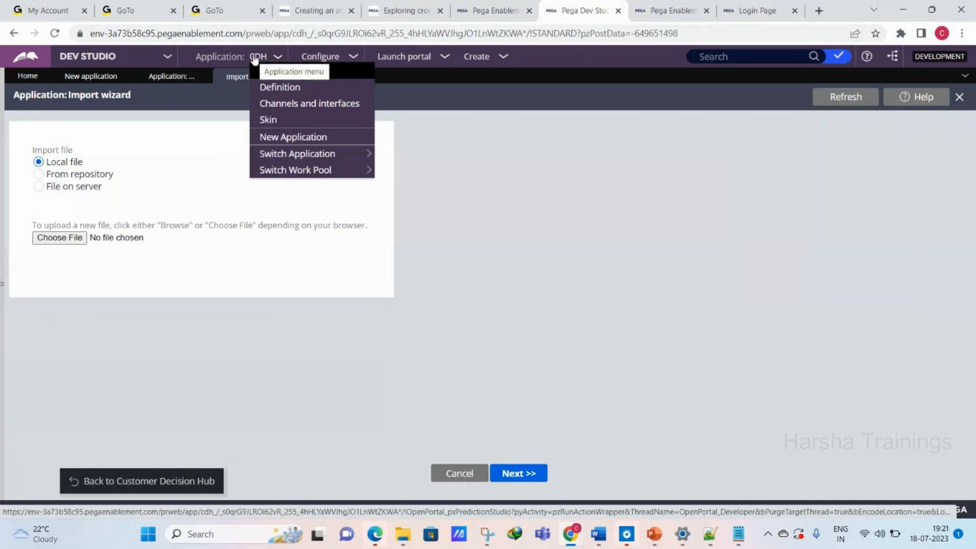
click(187, 80)
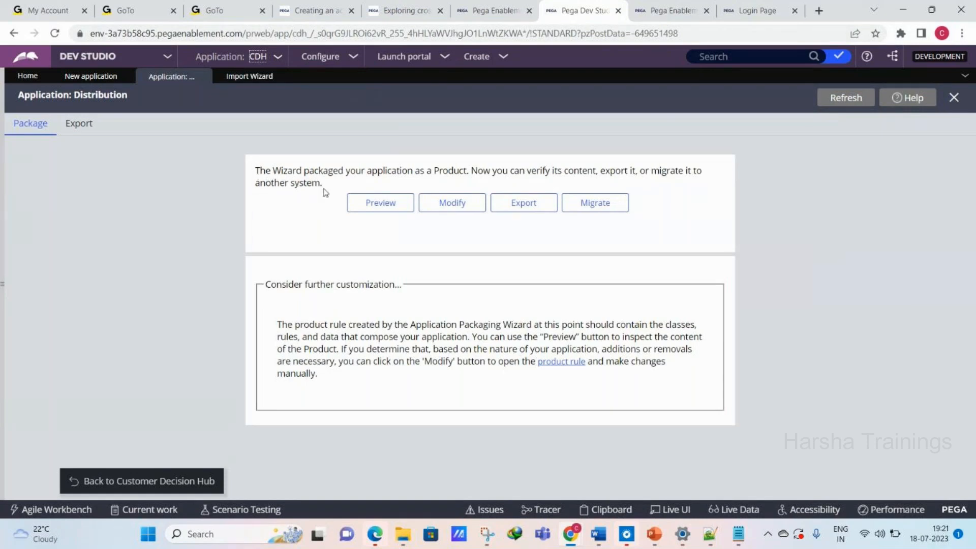
click(262, 58)
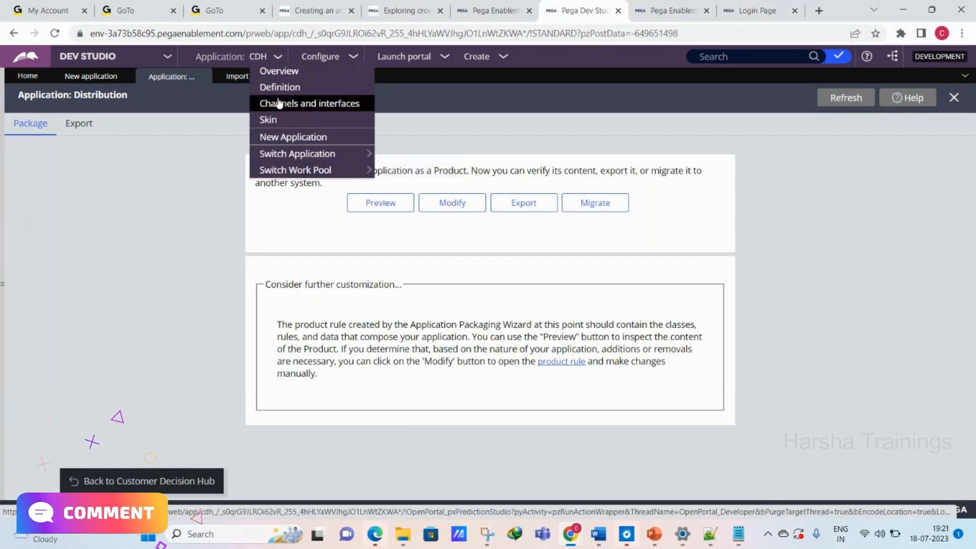
- Set the distribution export mode to By Product, view the available products, and return to the Package page
click(78, 124)
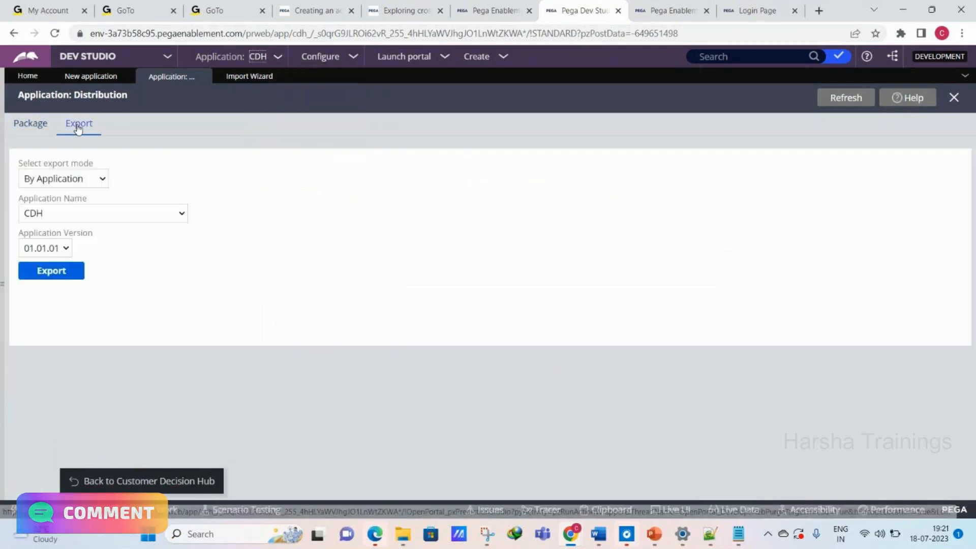
click(76, 179)
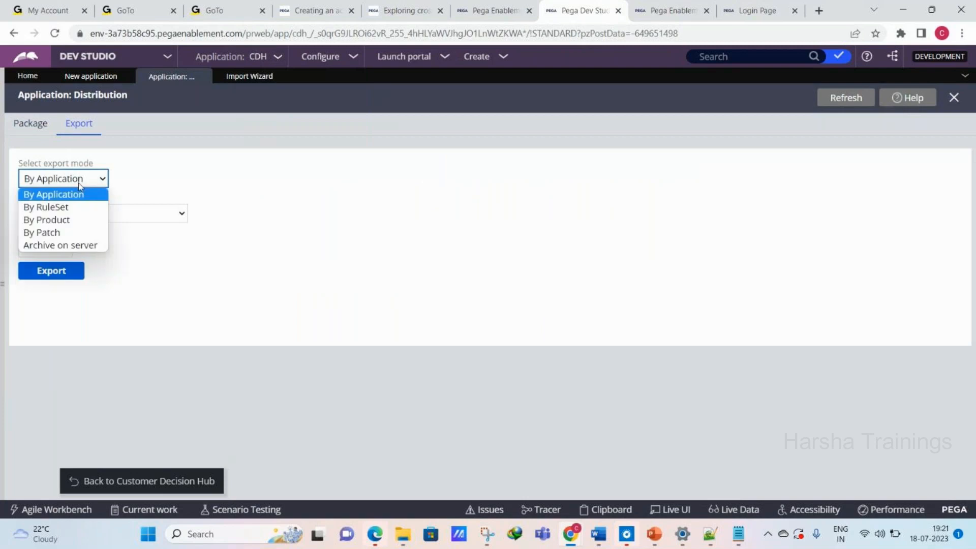
click(63, 221)
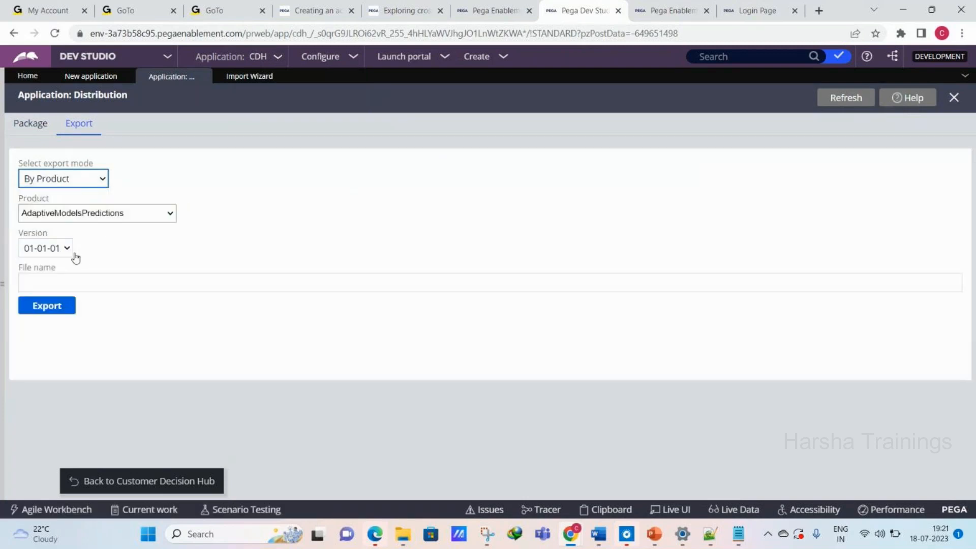
click(92, 220)
click(194, 184)
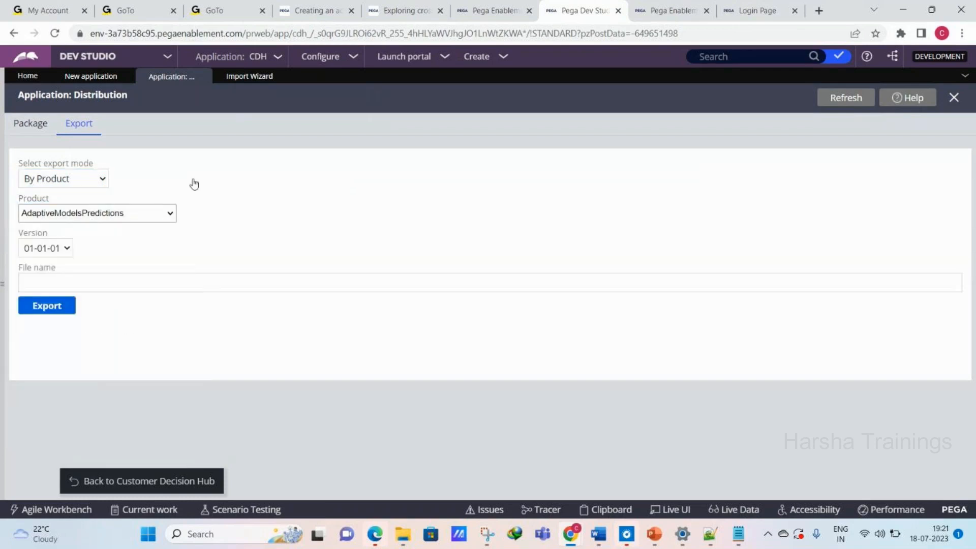
click(133, 222)
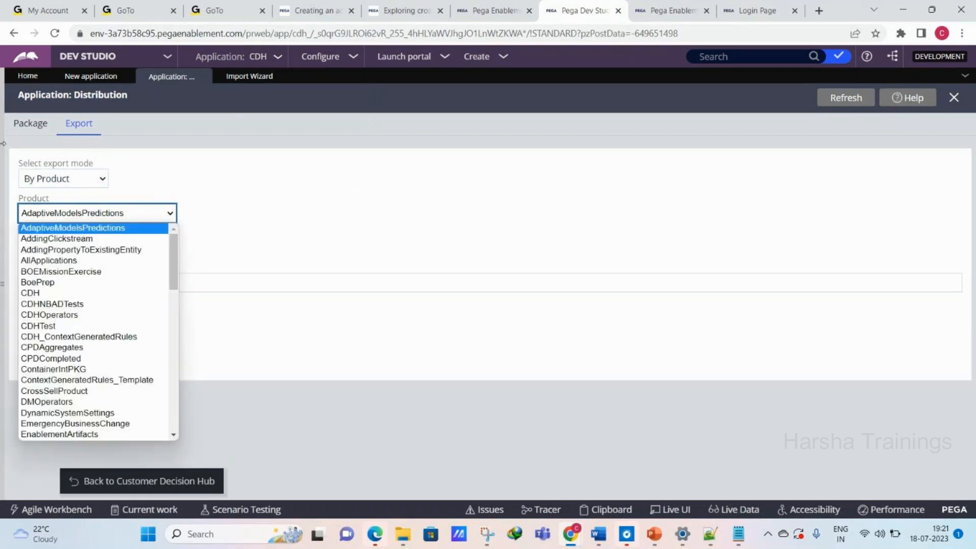
click(39, 132)
click(40, 131)
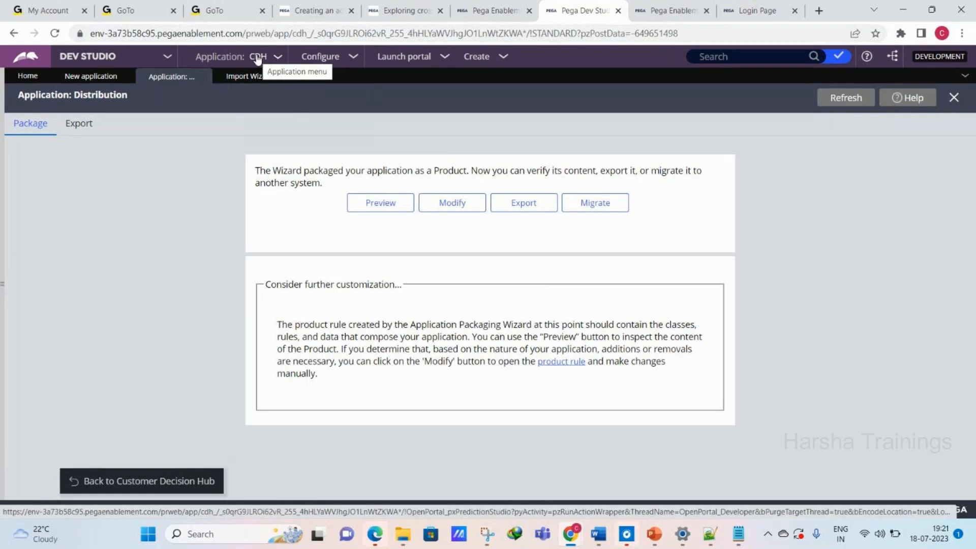
- View the Decisioning configuration options for Decisions and Proposition Management without opening any page
click(333, 57)
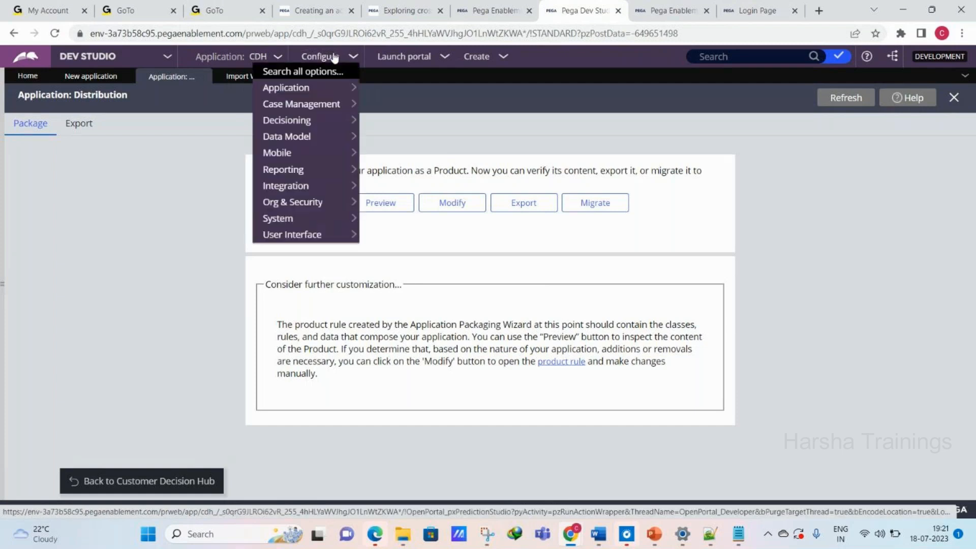
mouse_move(318, 120)
mouse_move(394, 126)
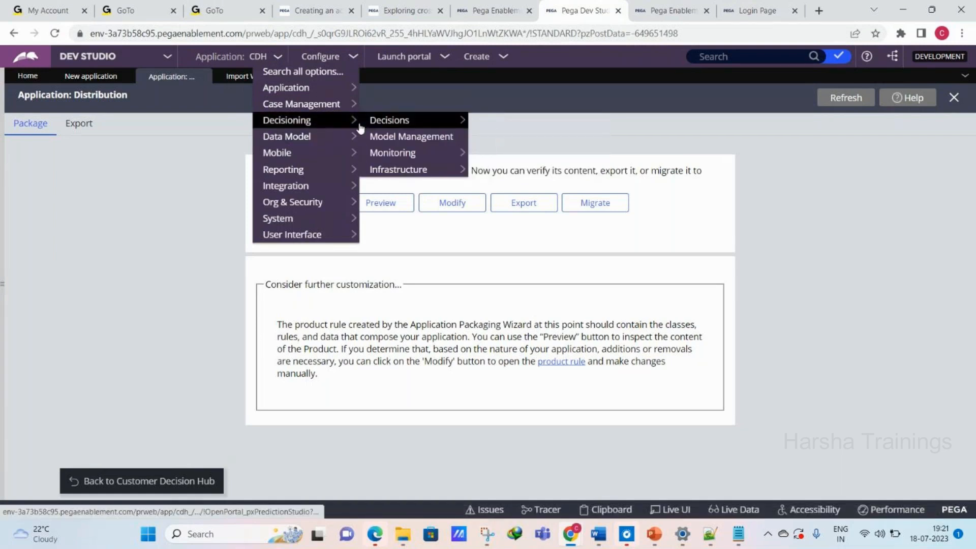
mouse_move(508, 123)
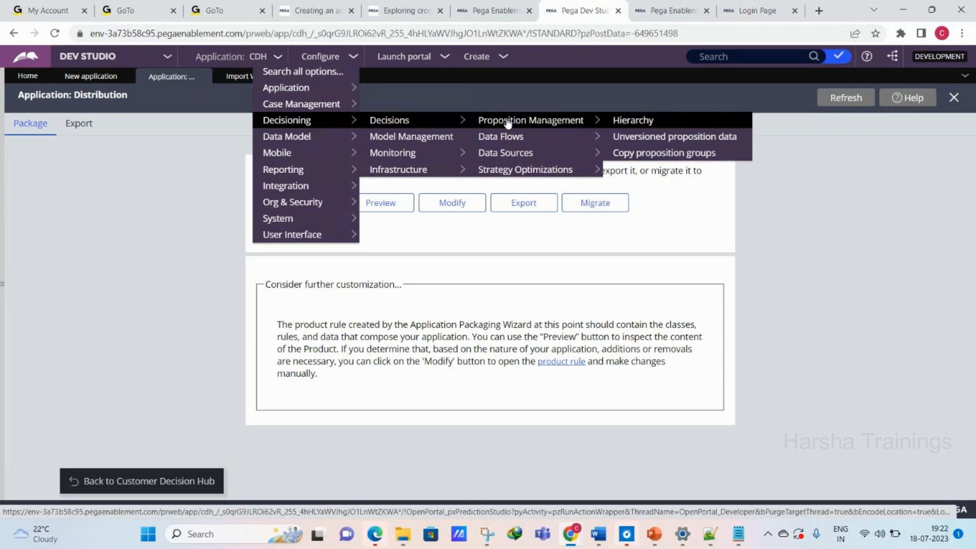
mouse_move(294, 84)
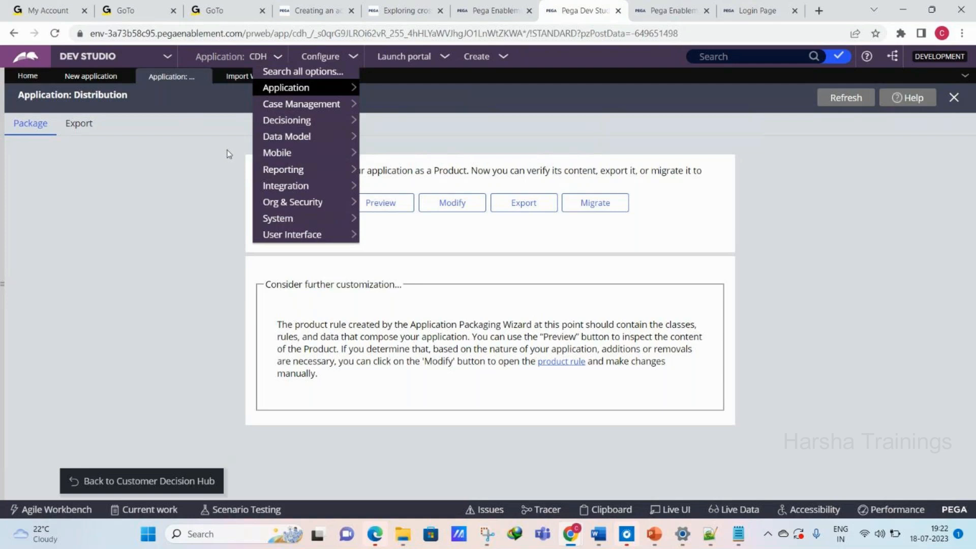
- Find the CDH-SR class in the App explorer and expand its Service subclass
click(2, 221)
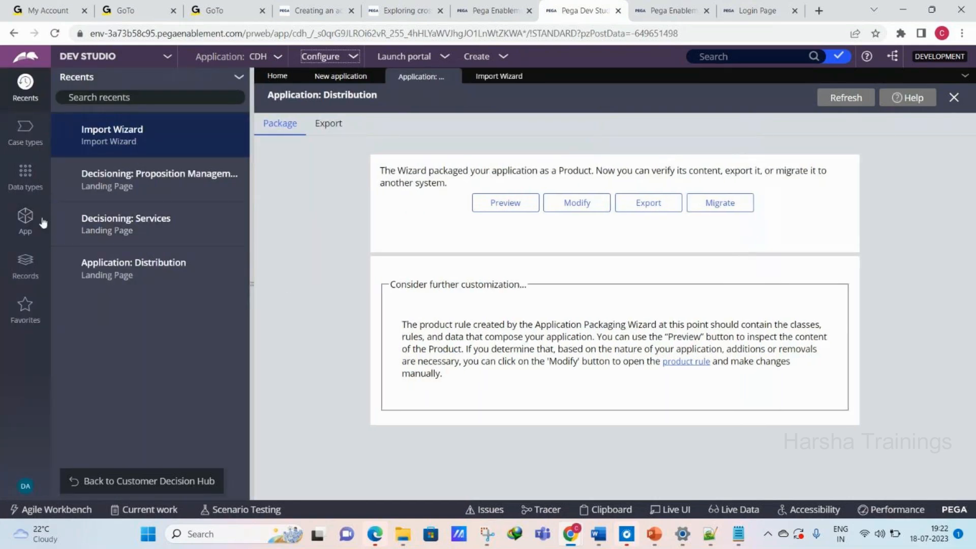
click(25, 220)
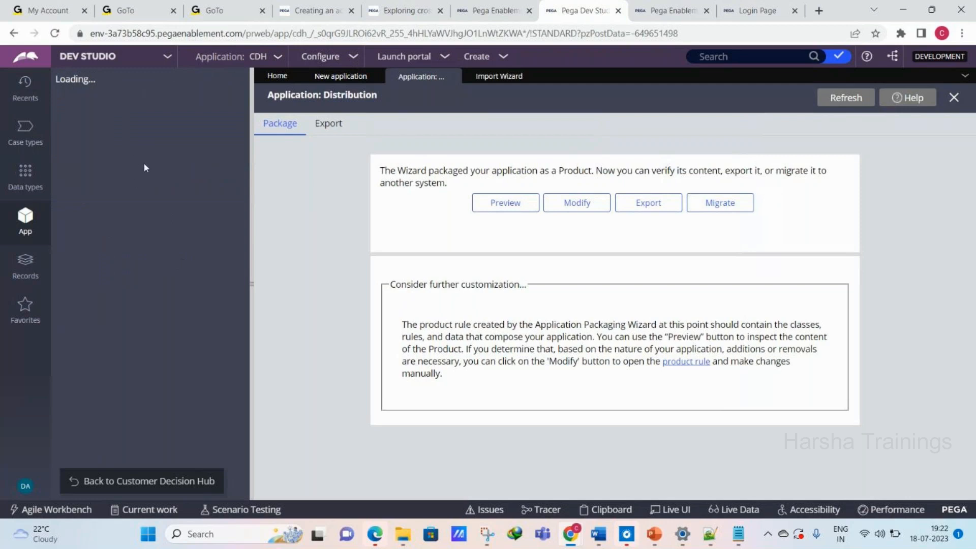
click(146, 133)
key(ctrl+a)
text(CDH)
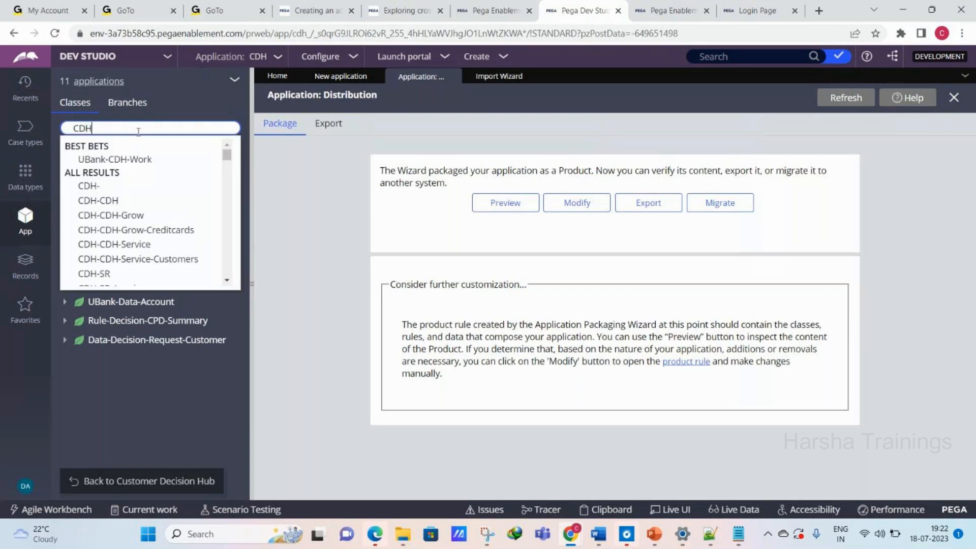
text(-SR)
key(Return)
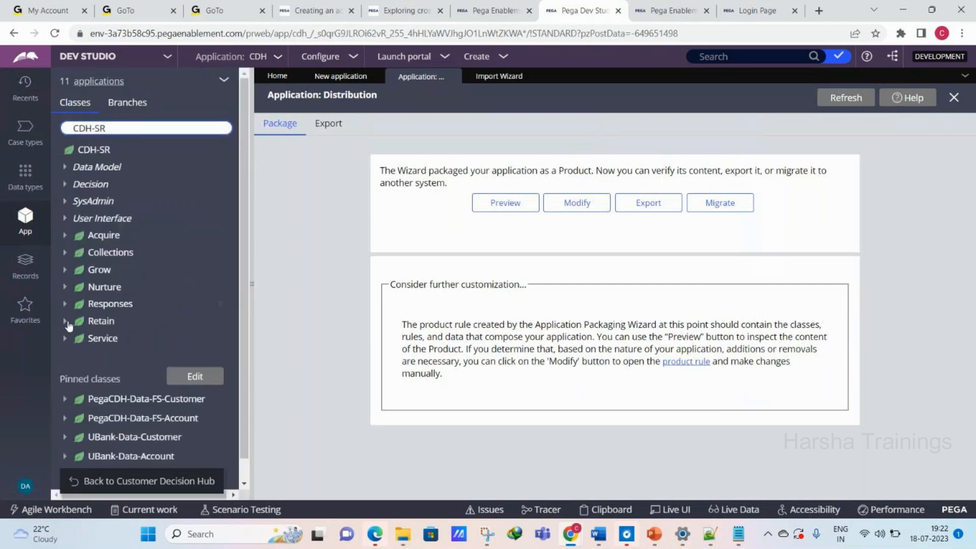
click(64, 340)
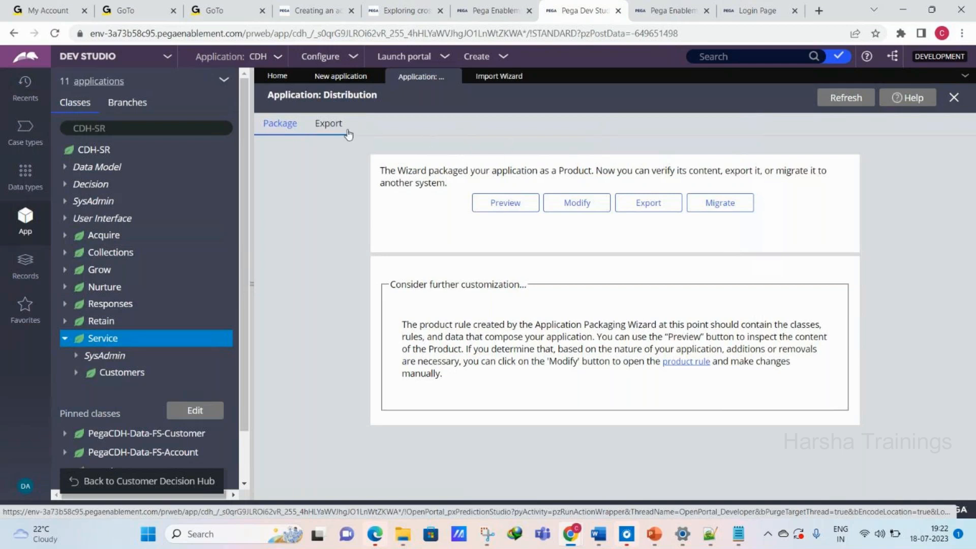
- Compare the Import wizard's file options with the product export settings on the Distribution page
click(509, 76)
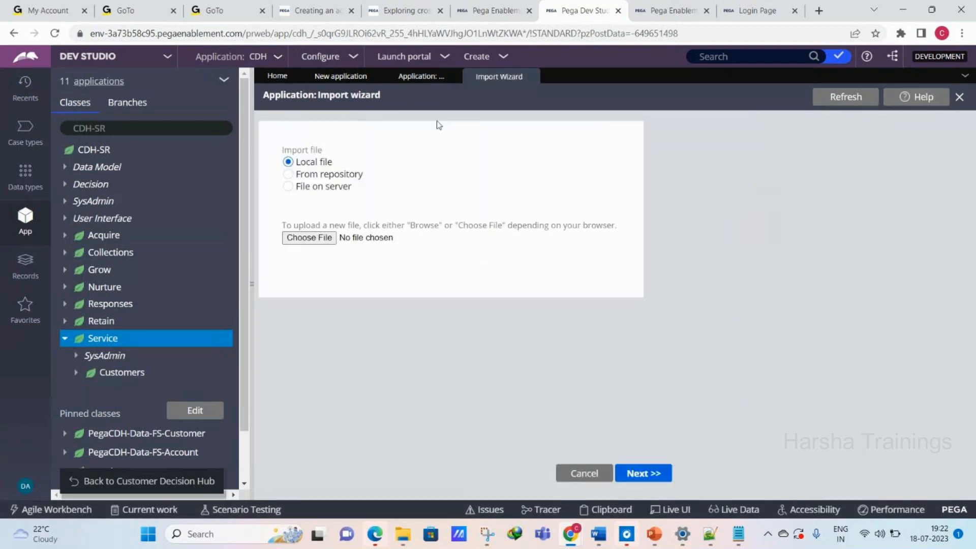
click(419, 79)
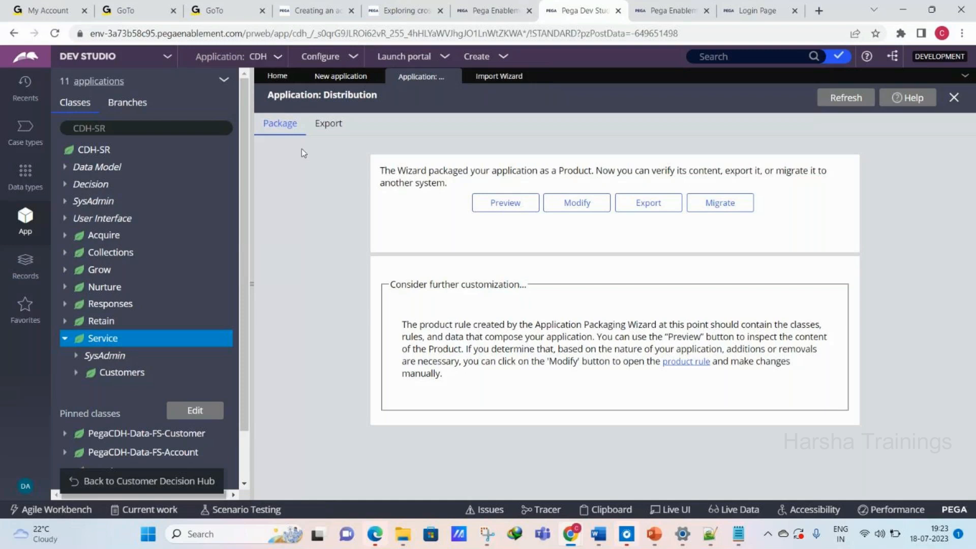
click(329, 124)
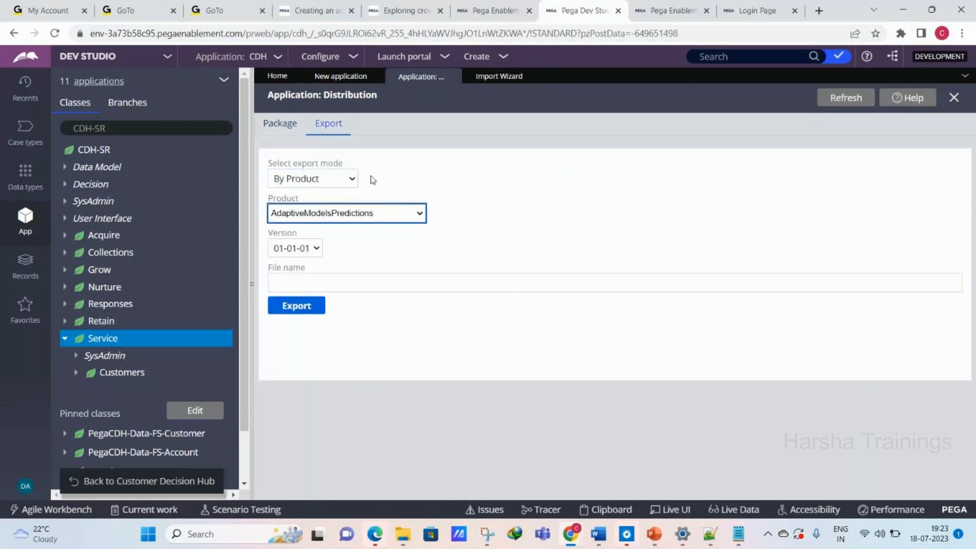
click(500, 86)
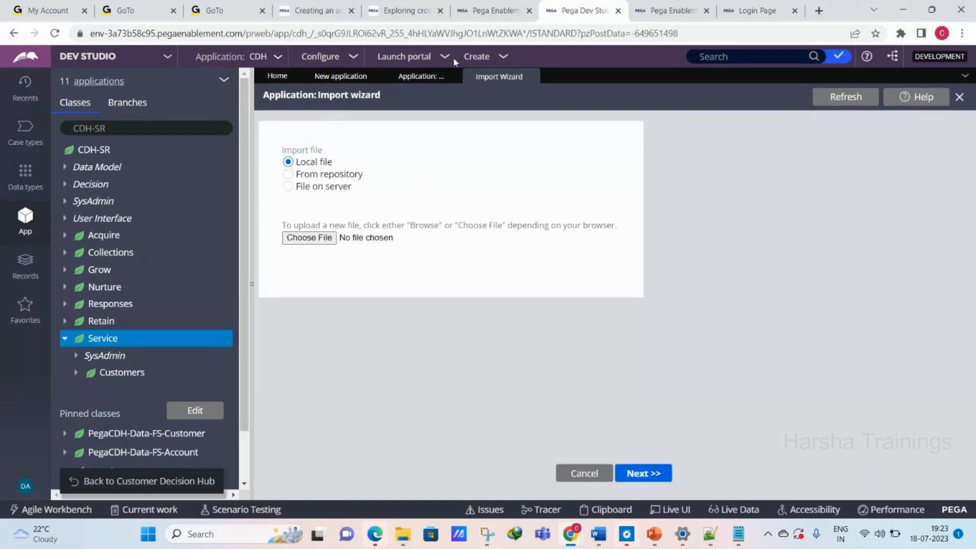
click(416, 82)
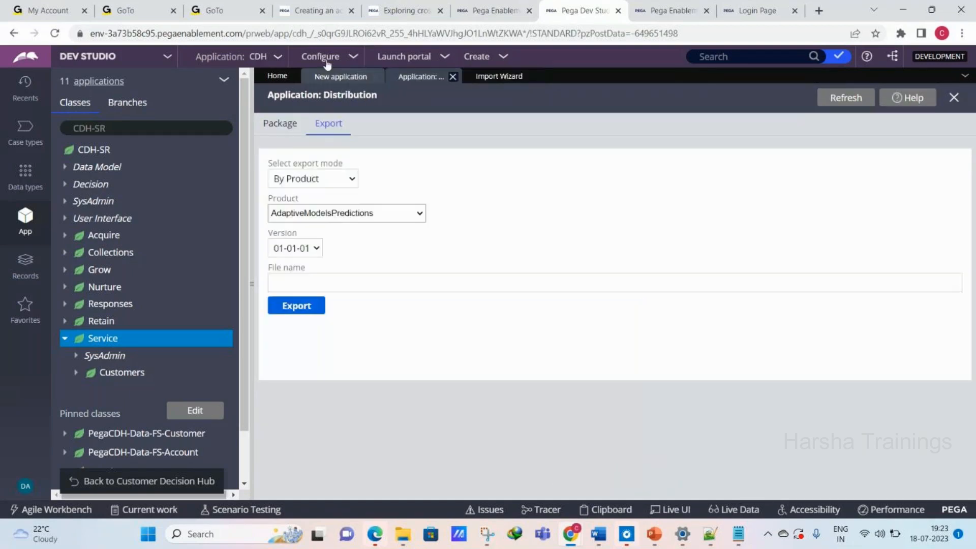
- Open the definition of the CDH application
click(259, 57)
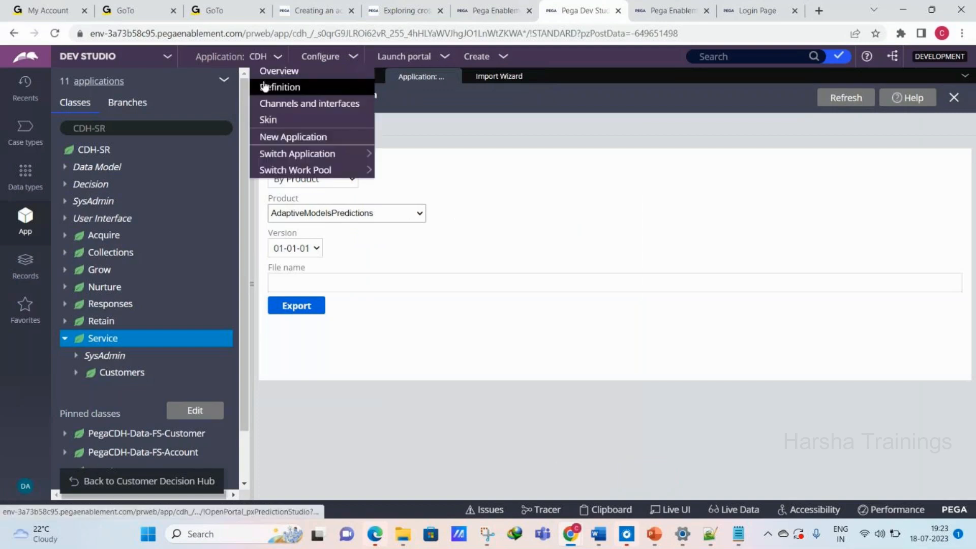
click(265, 87)
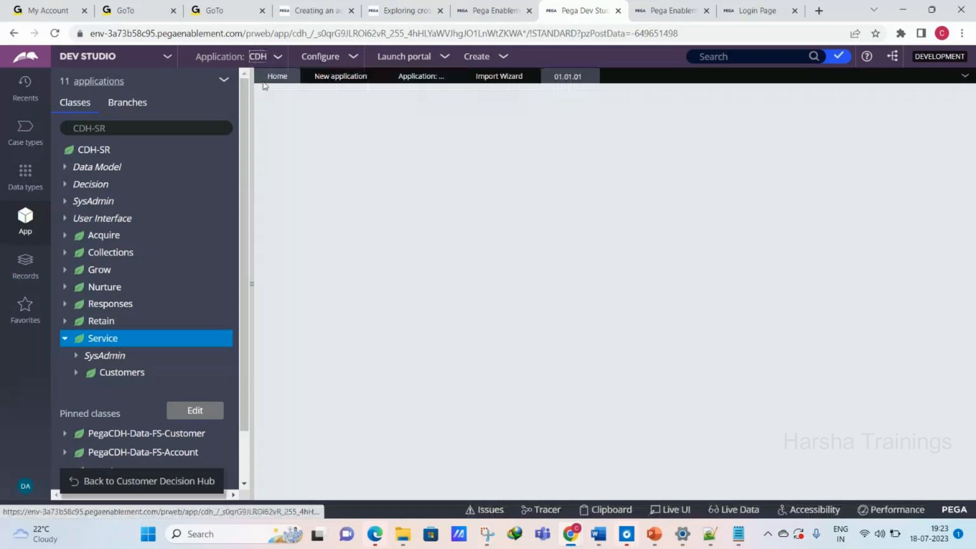
click(496, 76)
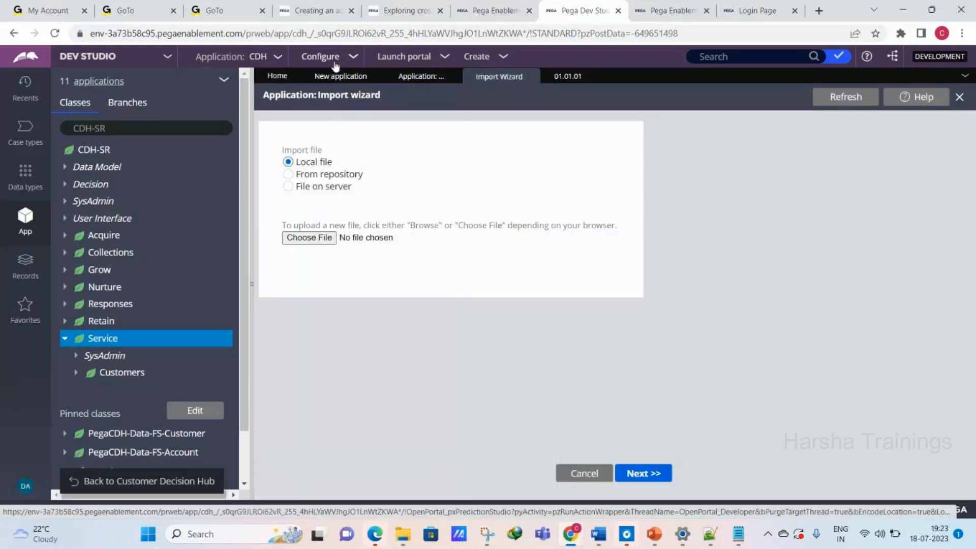
click(261, 56)
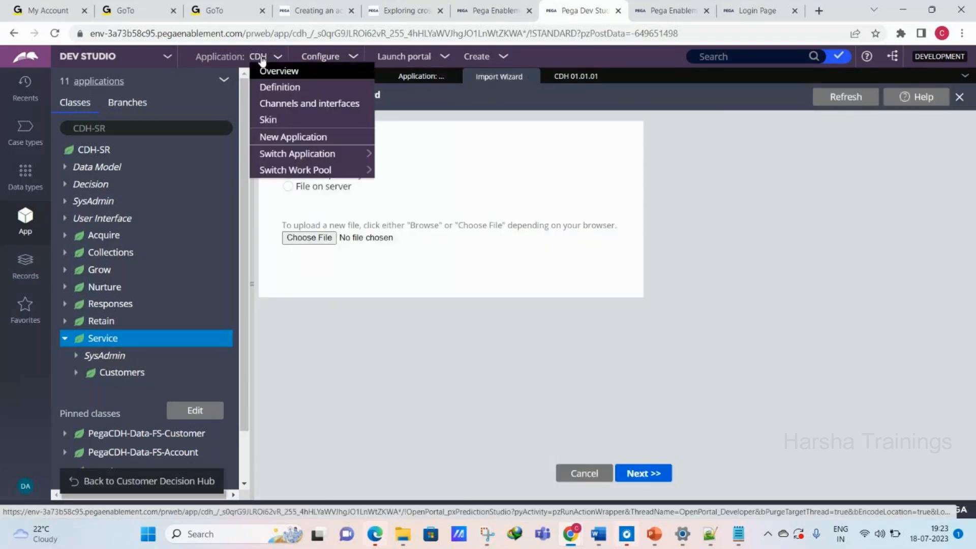
click(278, 88)
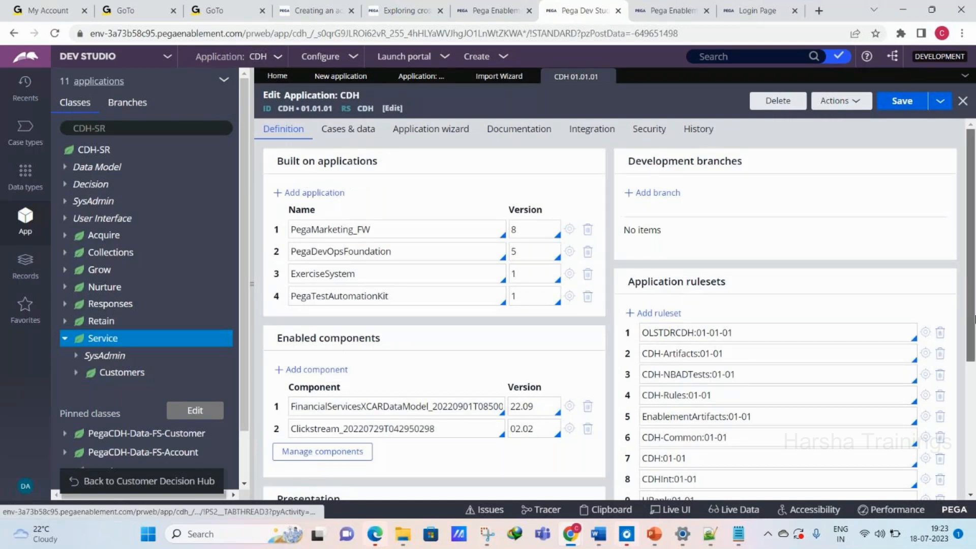
- Review the application rulesets in the CDH definition, highlighting the CDH-Rules and CDH-Artifacts entries
scroll(680, 270, down, 2)
triple_click(679, 270)
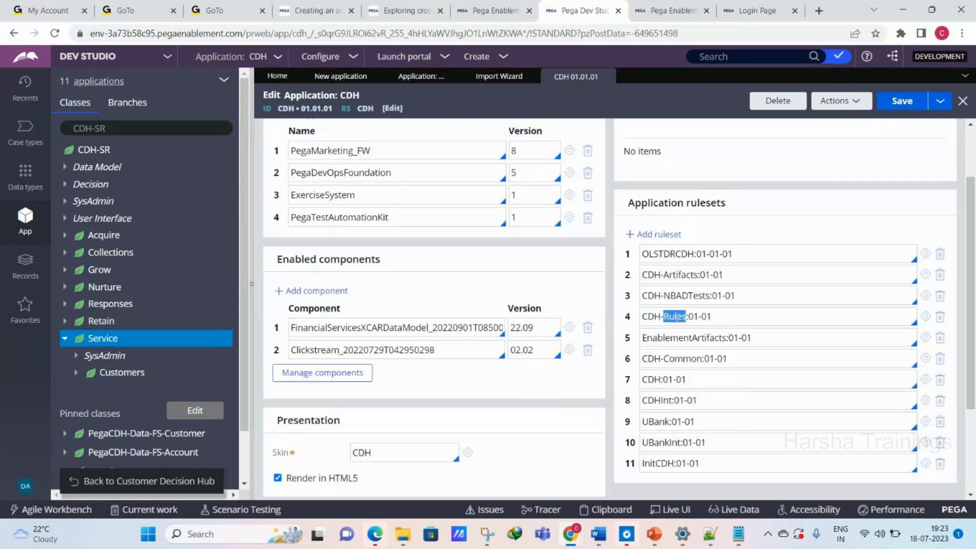
triple_click(678, 316)
triple_click(675, 275)
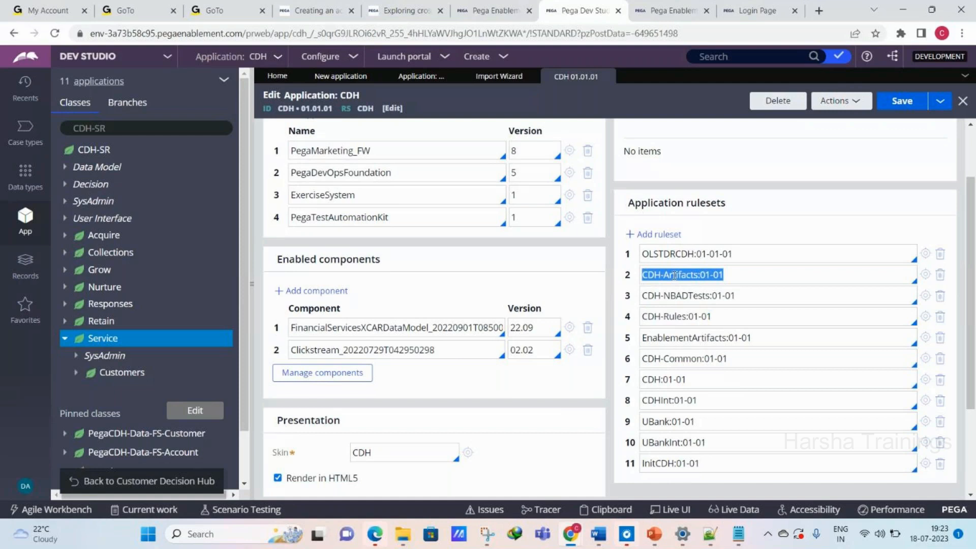
double_click(675, 274)
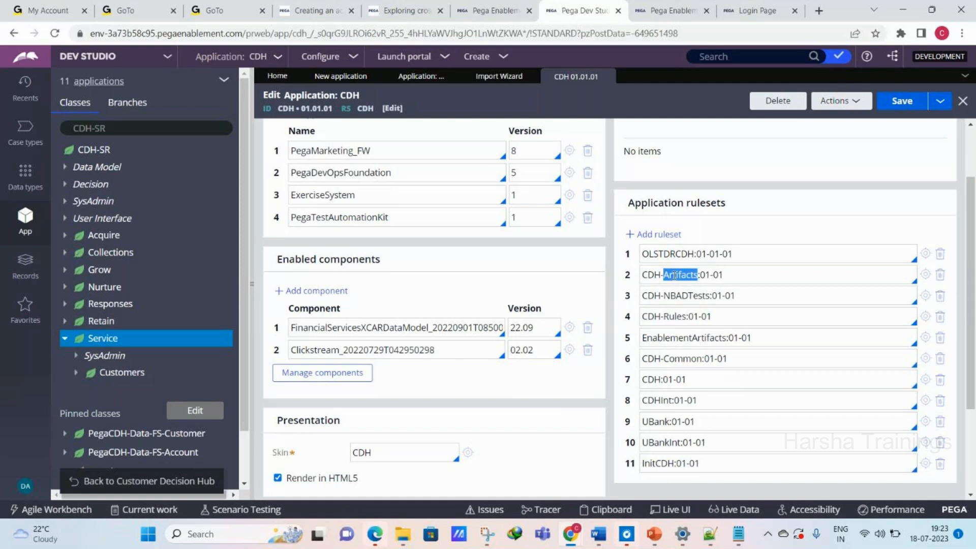
- Compare the CDH-Artifacts:01-01 and CDH-Rules:01-01 entries in the CDH application's ruleset list
triple_click(674, 275)
triple_click(666, 315)
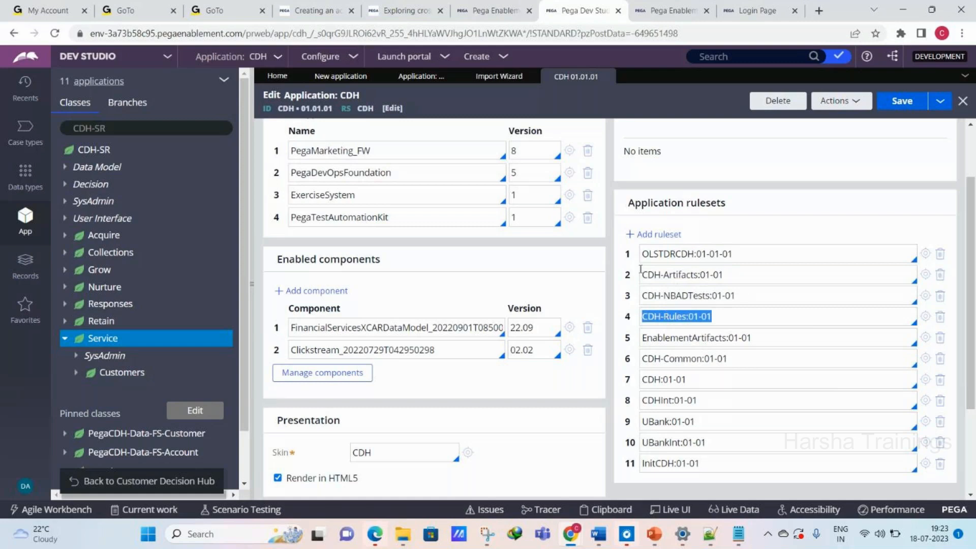
double_click(667, 273)
click(675, 316)
double_click(675, 315)
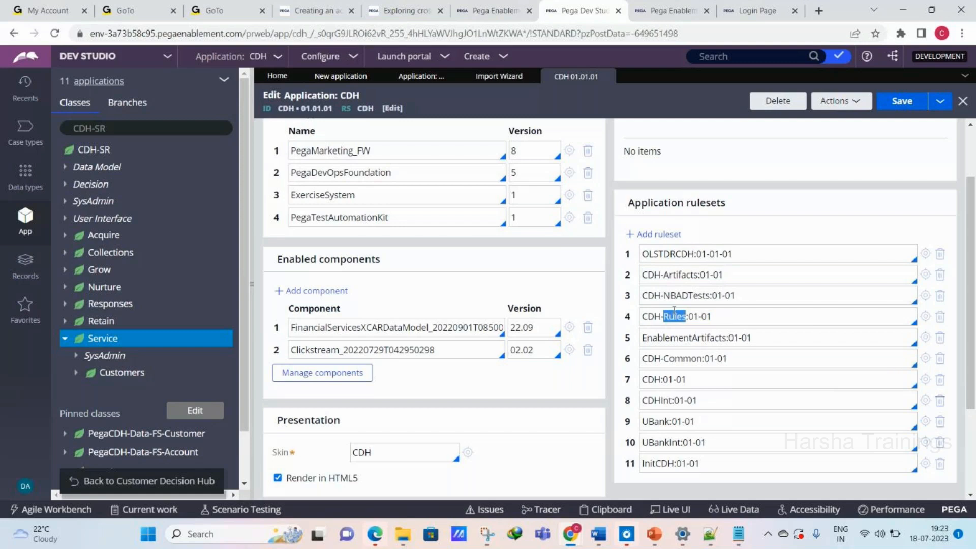
triple_click(674, 310)
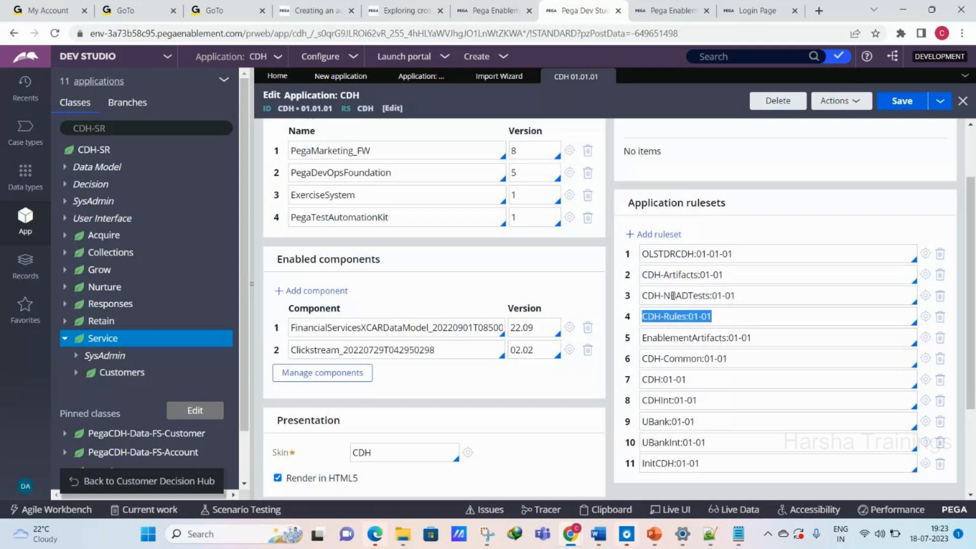
double_click(675, 277)
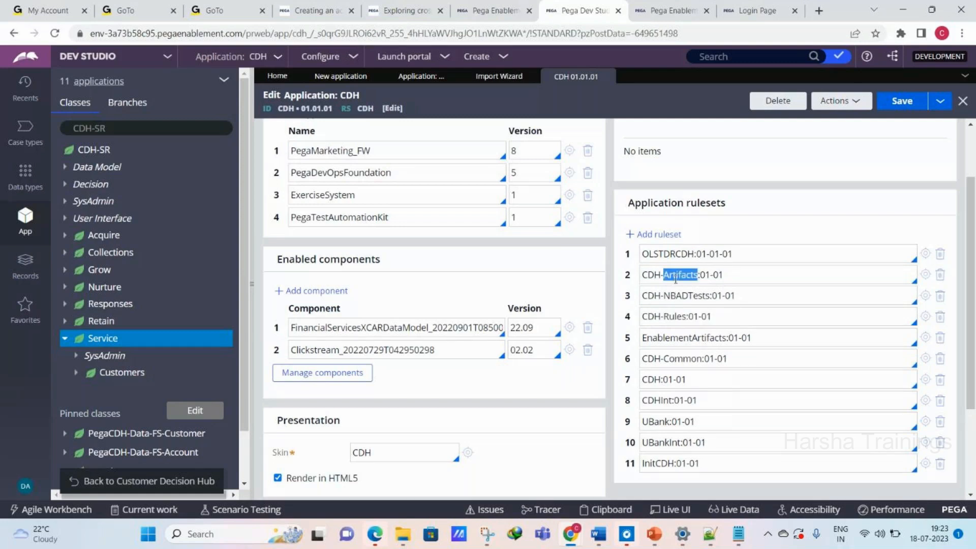
triple_click(675, 277)
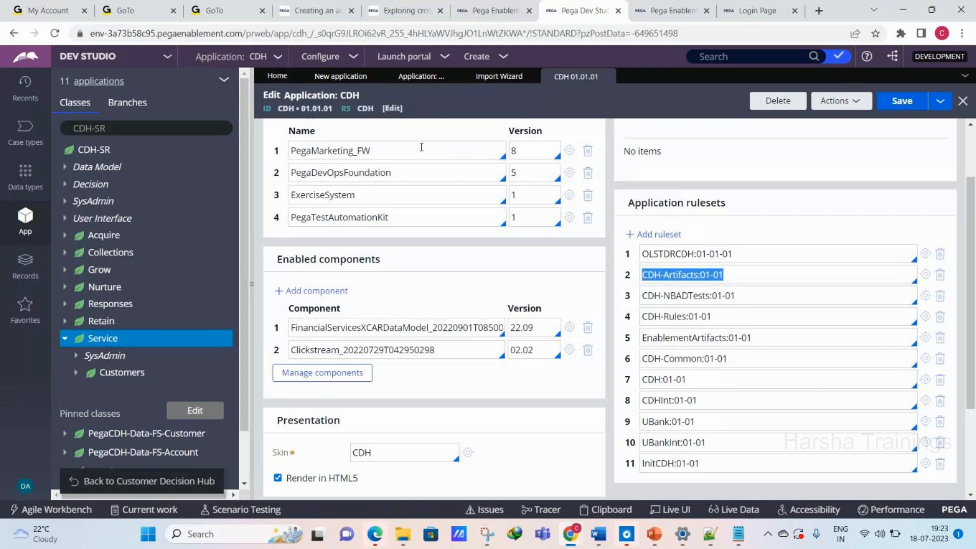
- Review the Import wizard's file source options alongside the packaged product options on the Application: Distribution page
double_click(511, 76)
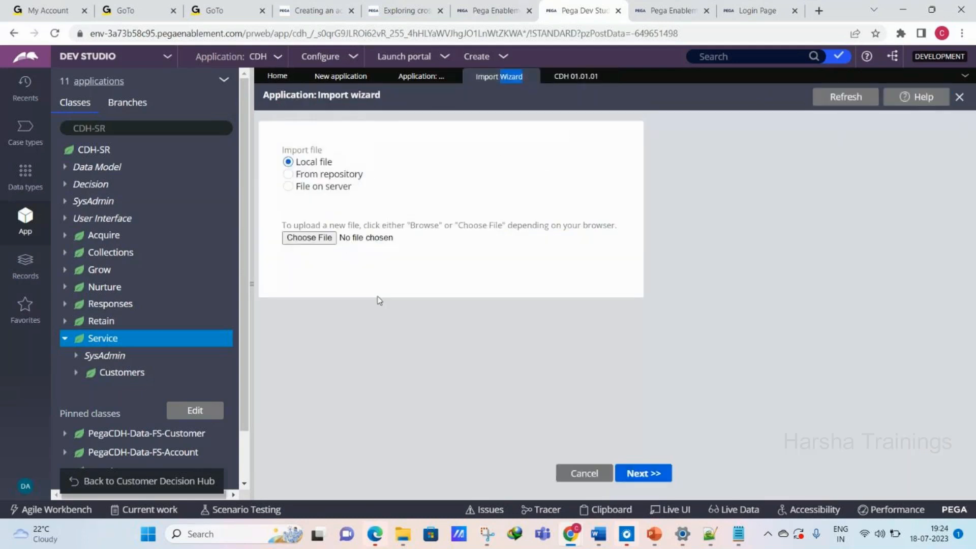
click(258, 57)
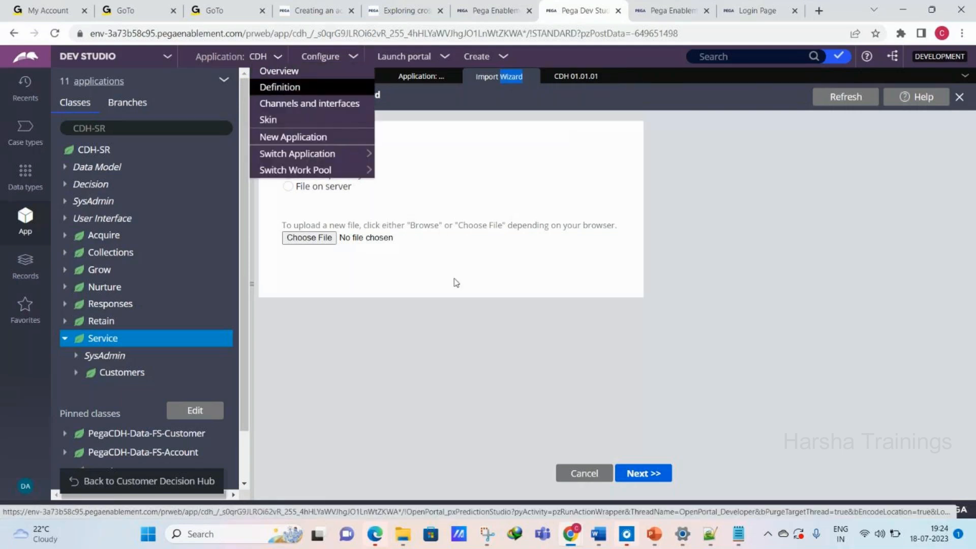
click(437, 81)
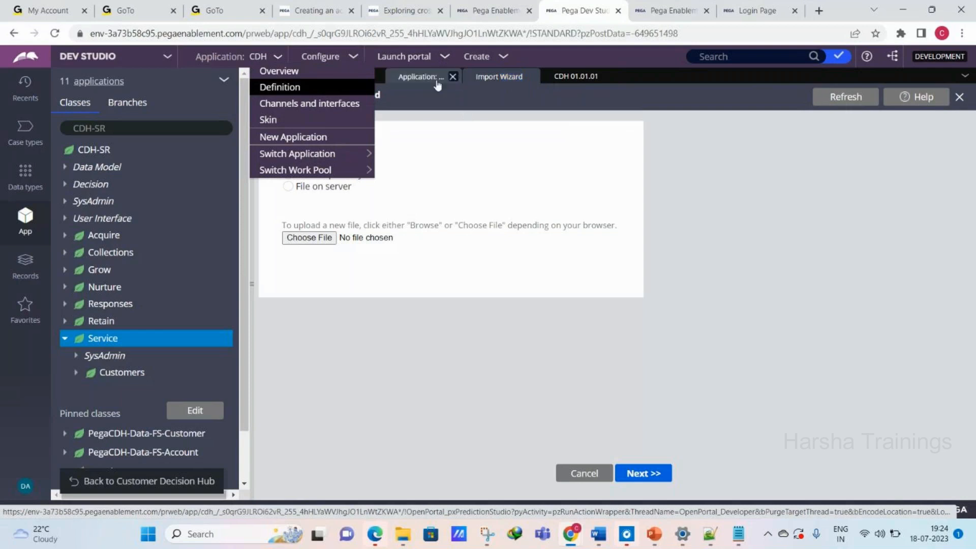
click(289, 127)
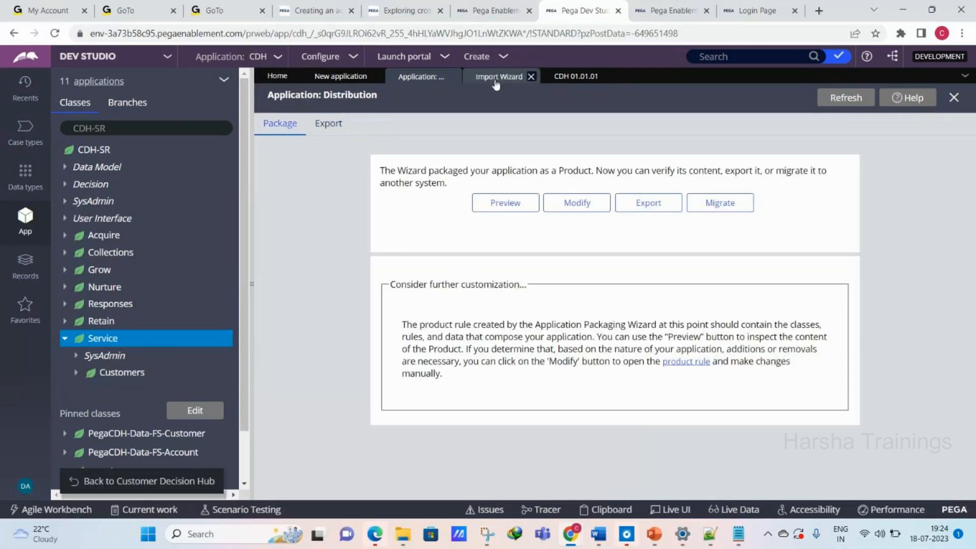
click(513, 77)
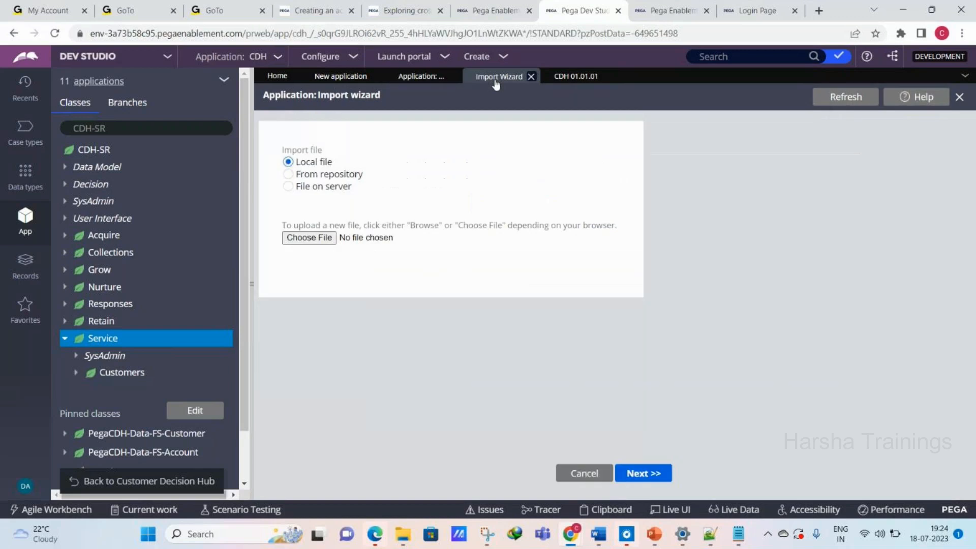
- Compare the CDH application's rulesets, built-on applications and components with the Import wizard page
click(579, 78)
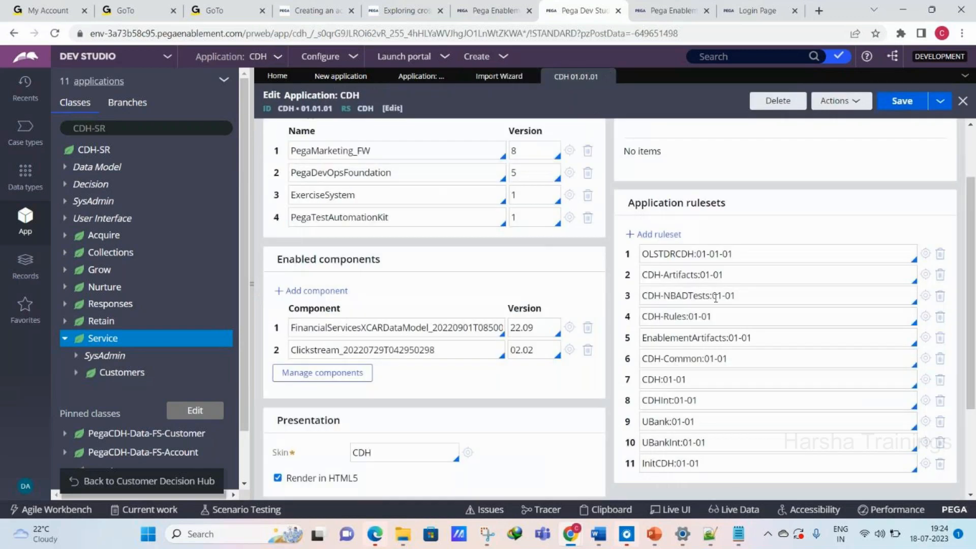
click(500, 77)
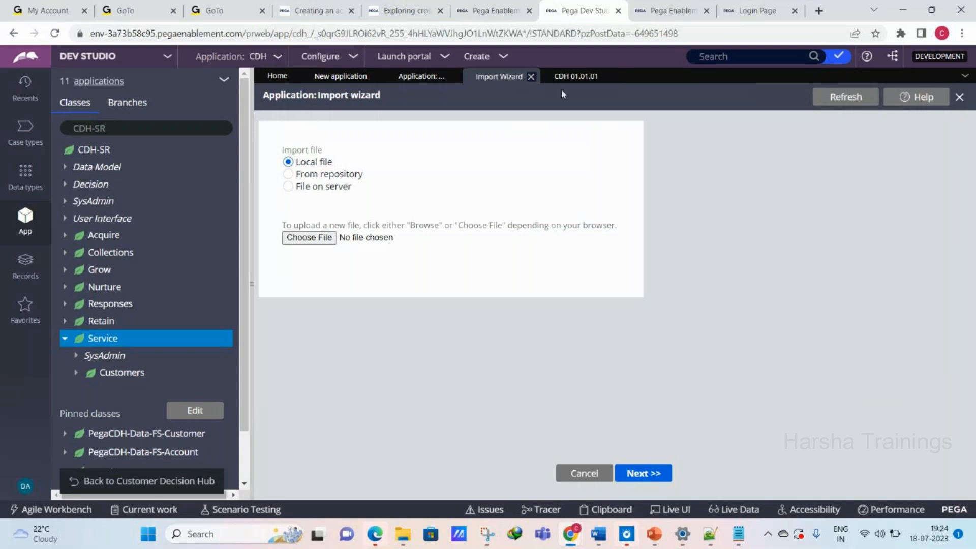
click(576, 77)
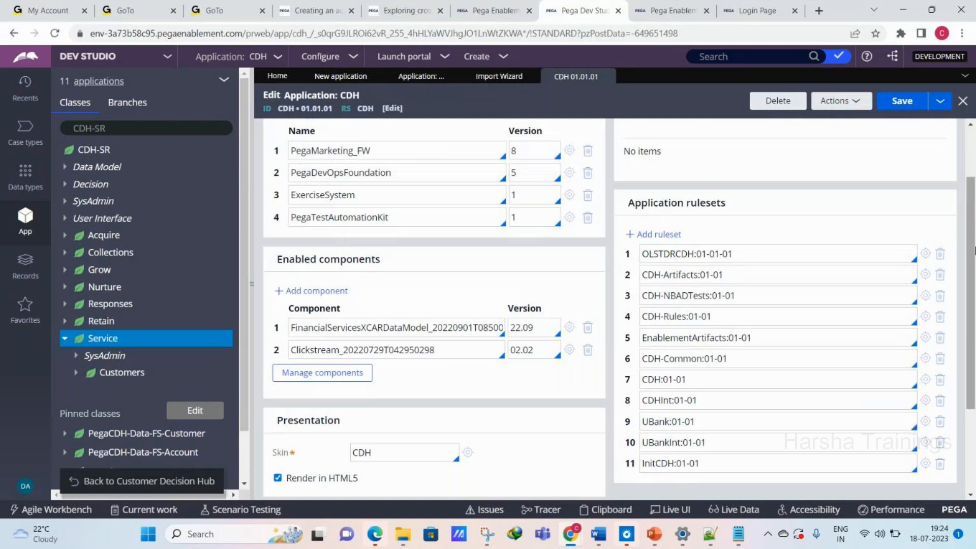
drag(975, 249, 975, 187)
scroll(771, 341, up, 1)
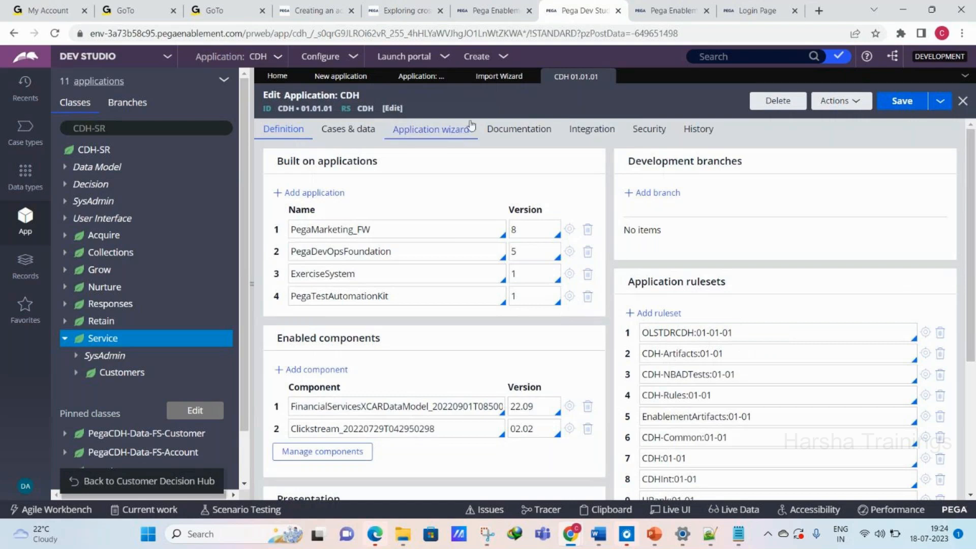
click(499, 79)
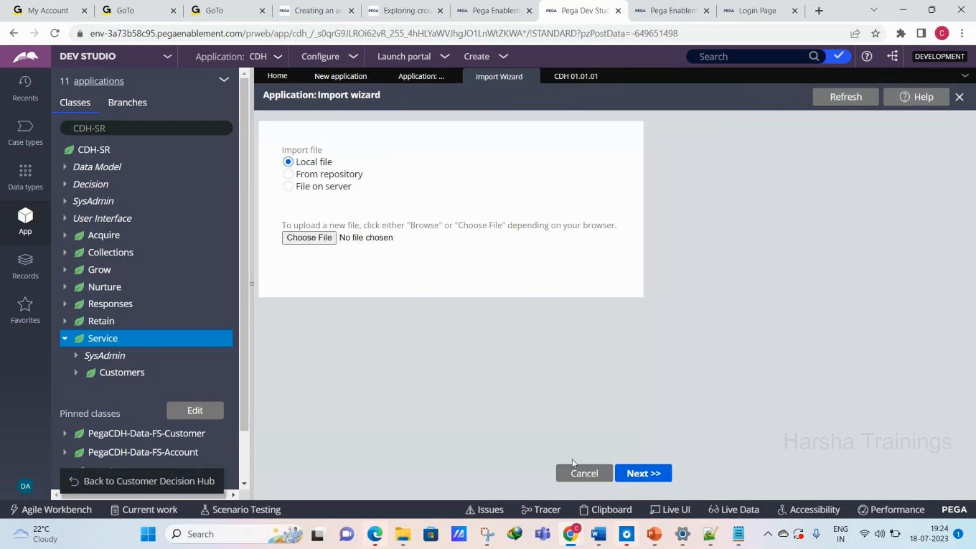
- Switch to the GoTo meeting window, enlarge it to check the participants and chat, and return to Dev Studio
mouse_move(570, 535)
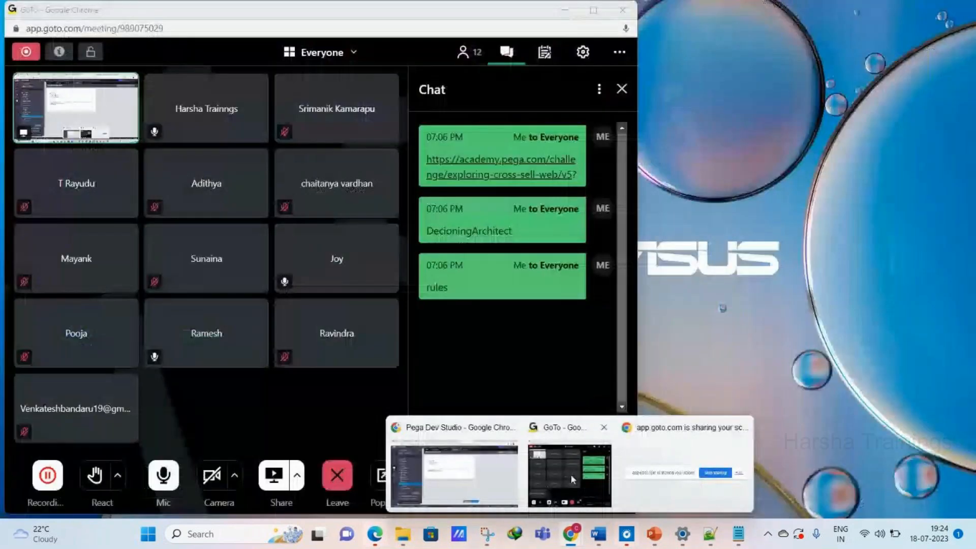
click(572, 479)
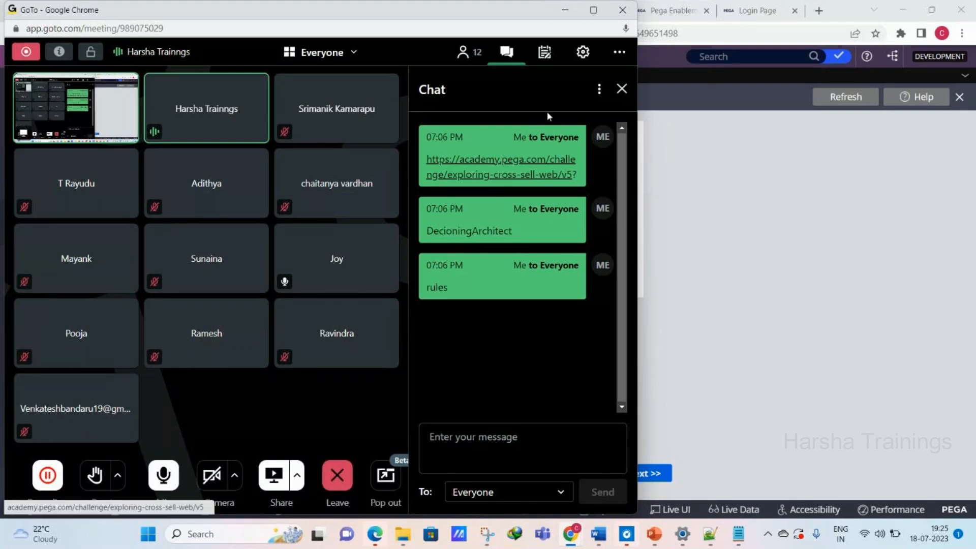
click(593, 10)
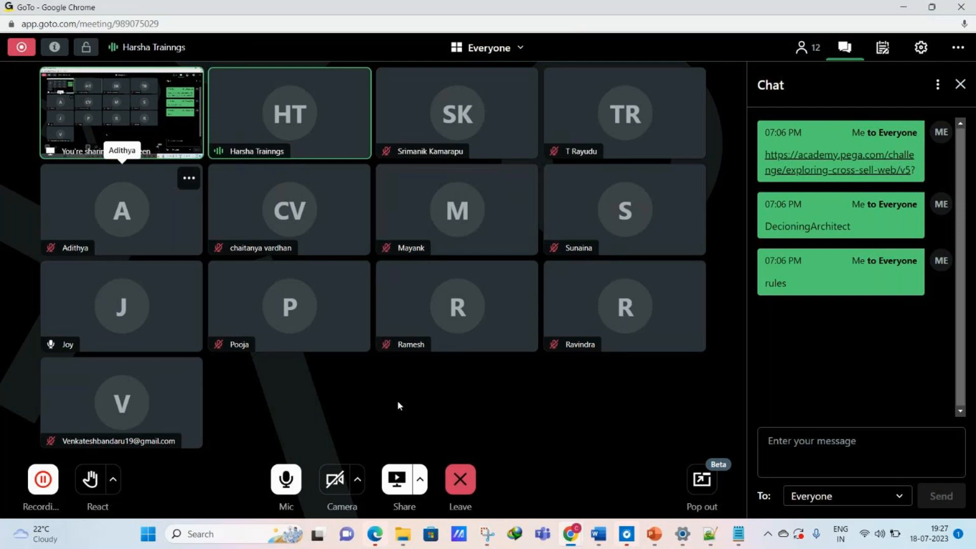
click(904, 8)
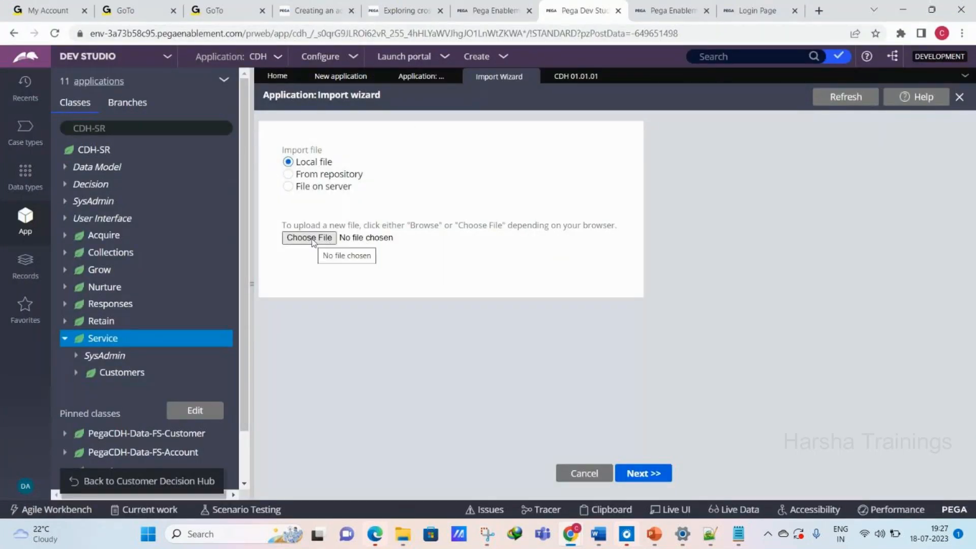
- Check the Distribution page's package options and highlight the FinancialServicesXCARDataModel component in the CDH definition
click(414, 73)
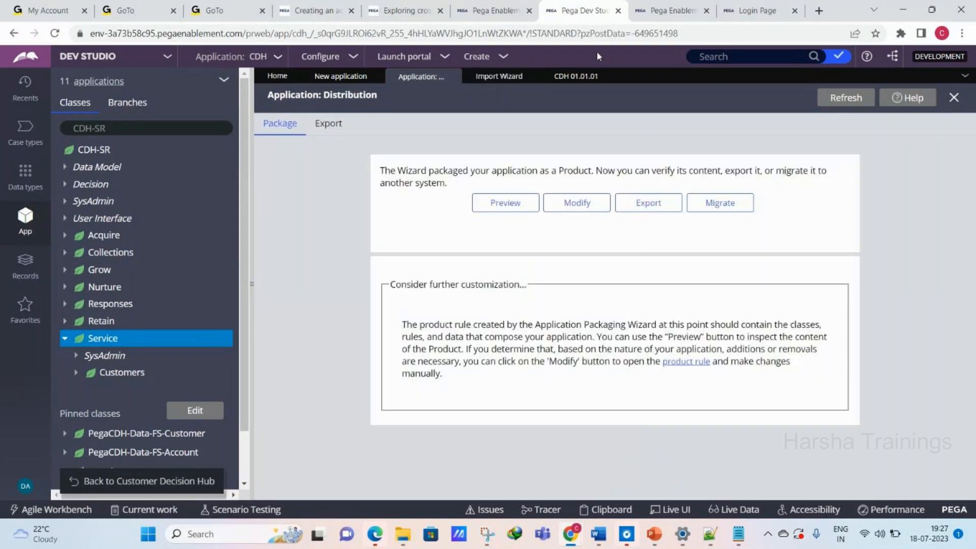
click(576, 79)
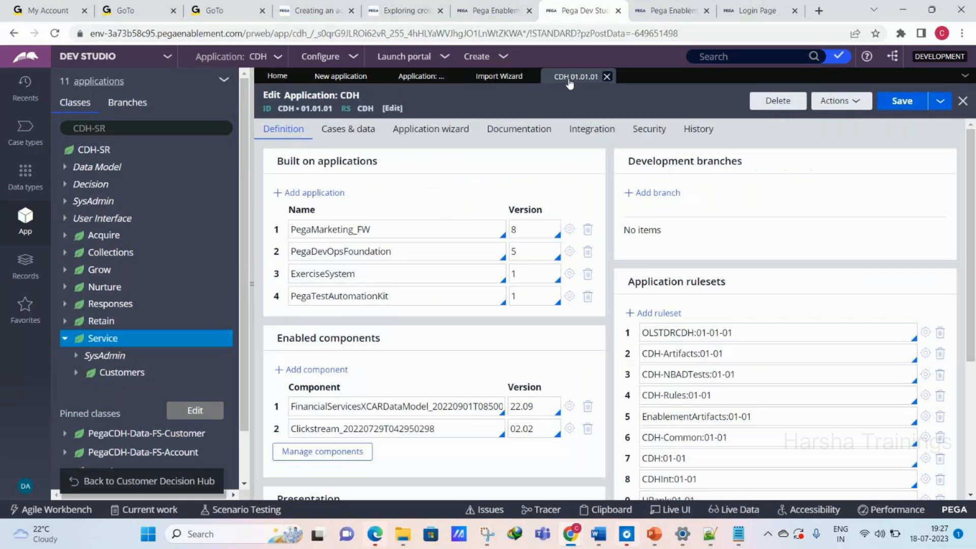
double_click(407, 407)
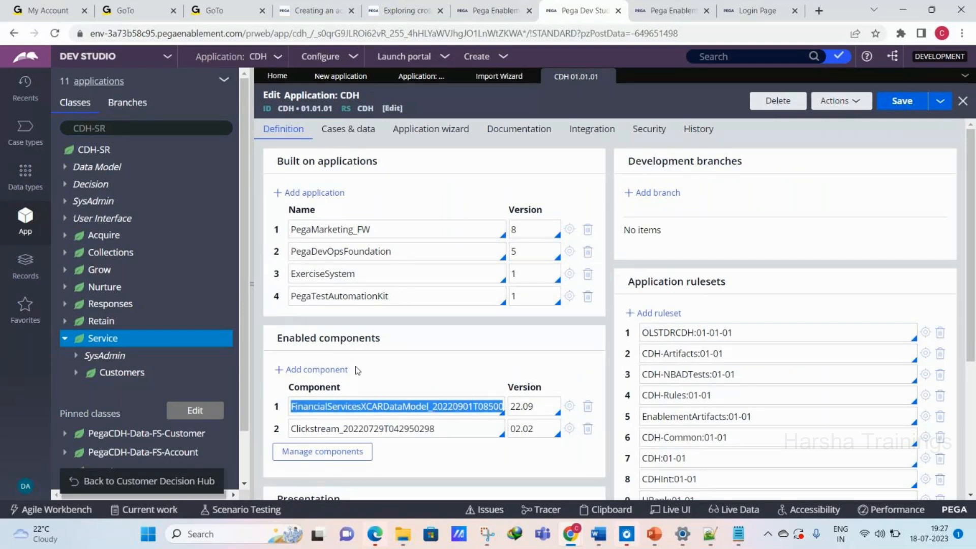
double_click(396, 409)
- Switch to the GoTo meeting window to view the participants and chat
mouse_move(599, 536)
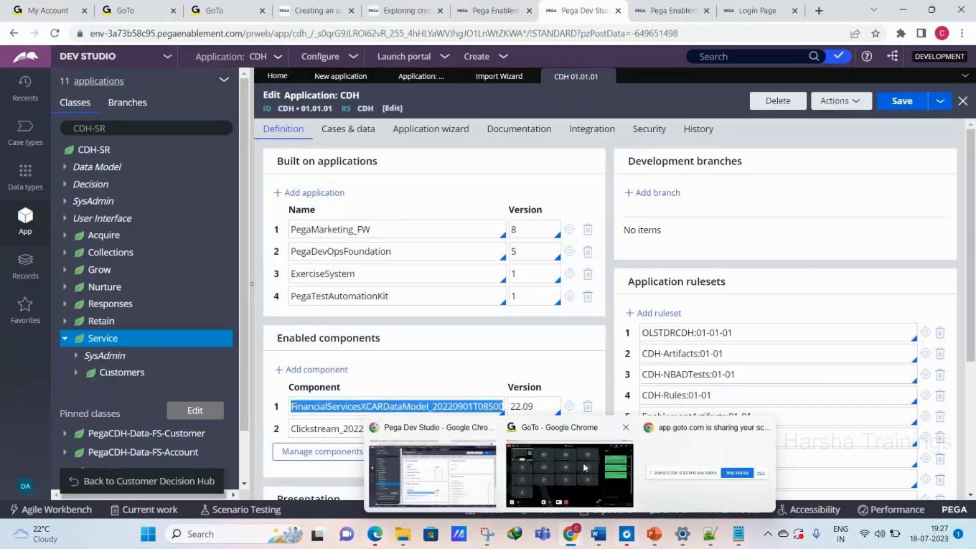
click(556, 474)
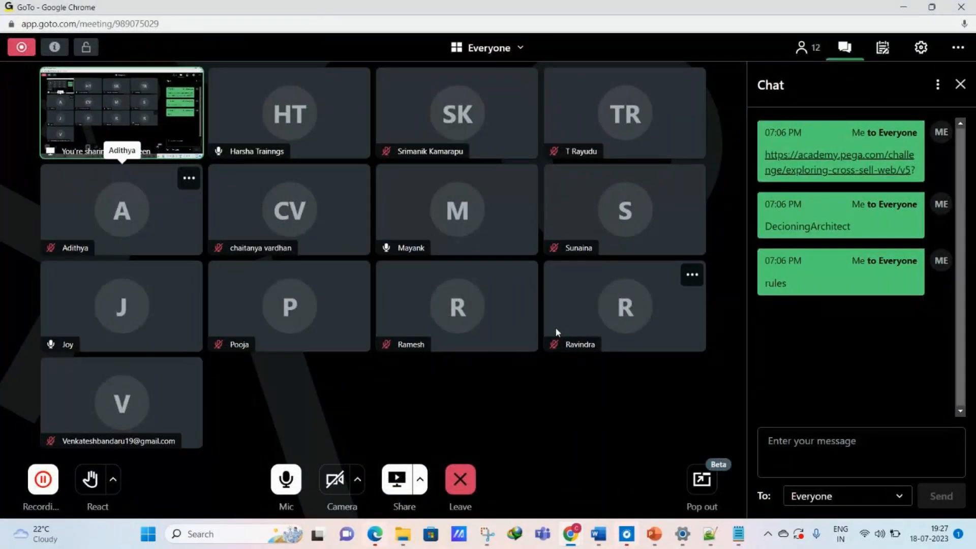